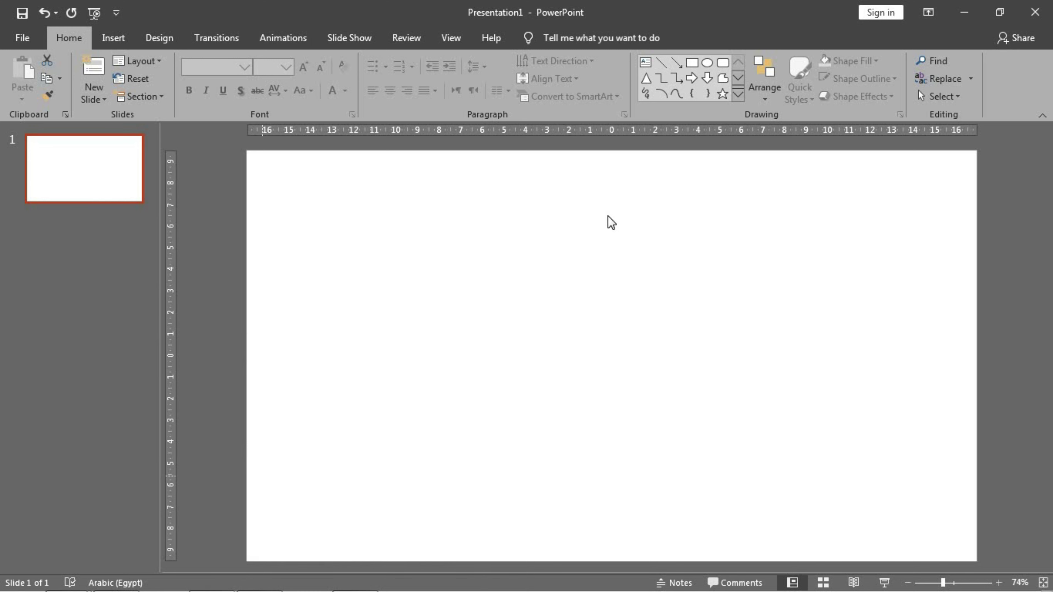
- Draw a square of about 2.65 cm in the slide's upper area and duplicate it into a row of three evenly spaced squares
{"action": "left_click", "coordinate": [692, 62]}
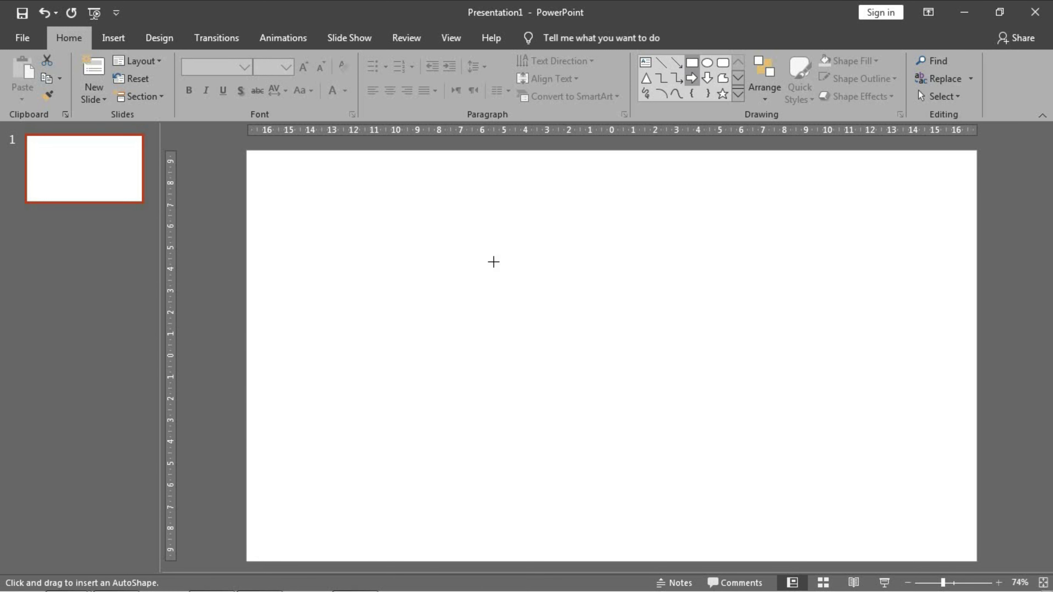
{"action": "mouse_move", "coordinate": [447, 228]}
{"action": "left_mouse_down"}
{"action": "mouse_move", "coordinate": [487, 250]}
{"action": "mouse_move", "coordinate": [509, 289]}
{"action": "mouse_move", "coordinate": [457, 249]}
{"action": "mouse_move", "coordinate": [519, 241]}
{"action": "left_mouse_up"}
{"action": "key", "text": "ctrl+d"}
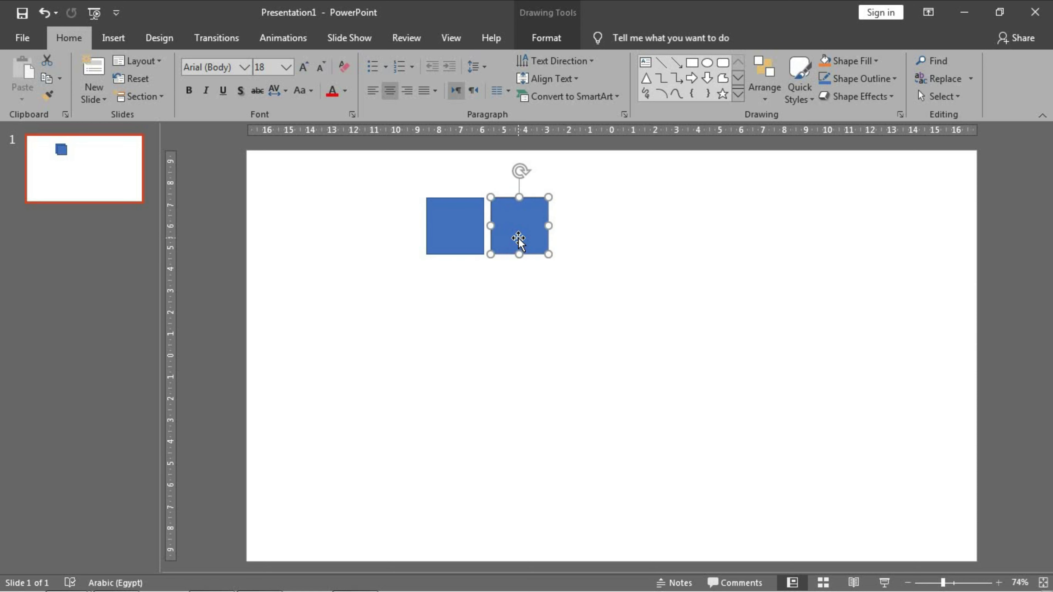
{"action": "key", "text": "ctrl+d"}
{"action": "left_click", "coordinate": [356, 304]}
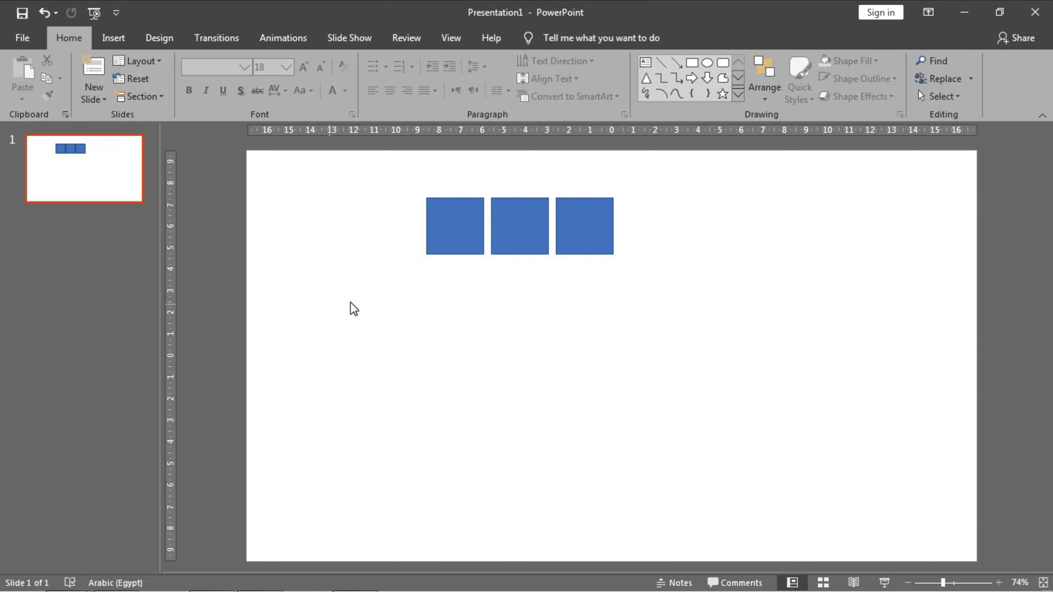
- Duplicate the row of three squares twice below itself to build a 3×3 grid
{"action": "left_click_drag", "start_coordinate": [469, 271], "coordinate": [655, 183]}
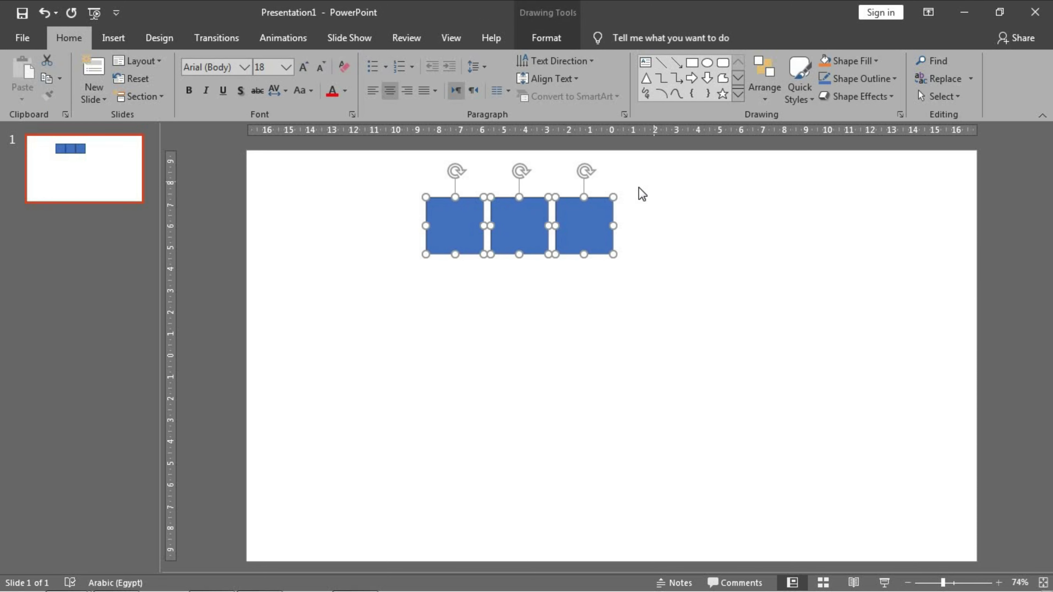
{"action": "left_click_drag", "start_coordinate": [619, 227], "coordinate": [590, 295]}
{"action": "key", "text": "ctrl+d"}
{"action": "left_click", "coordinate": [655, 300]}
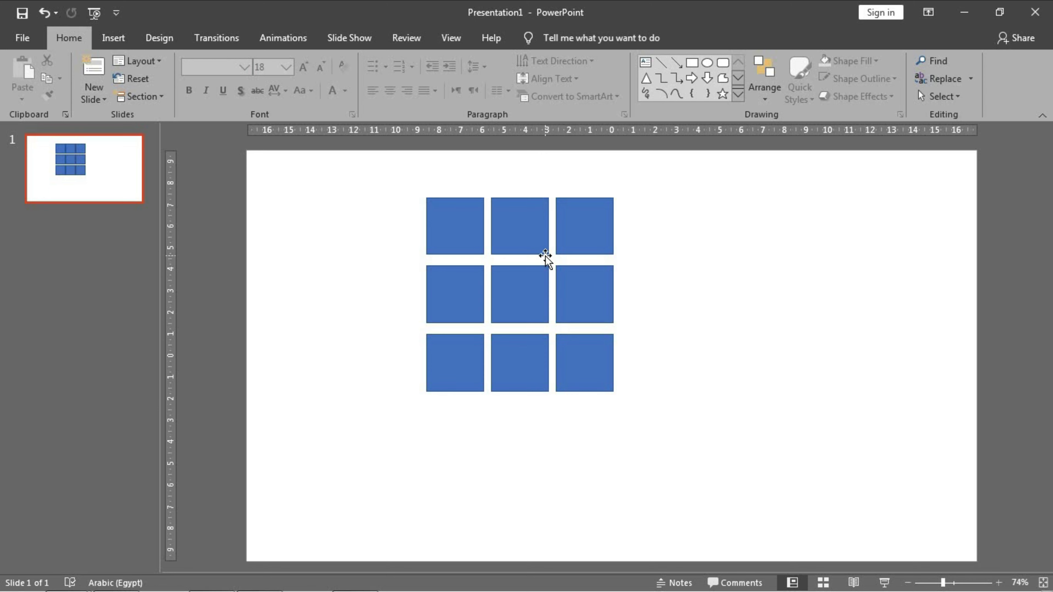
- Remove the outline from all nine squares
{"action": "left_click_drag", "start_coordinate": [357, 444], "coordinate": [753, 155]}
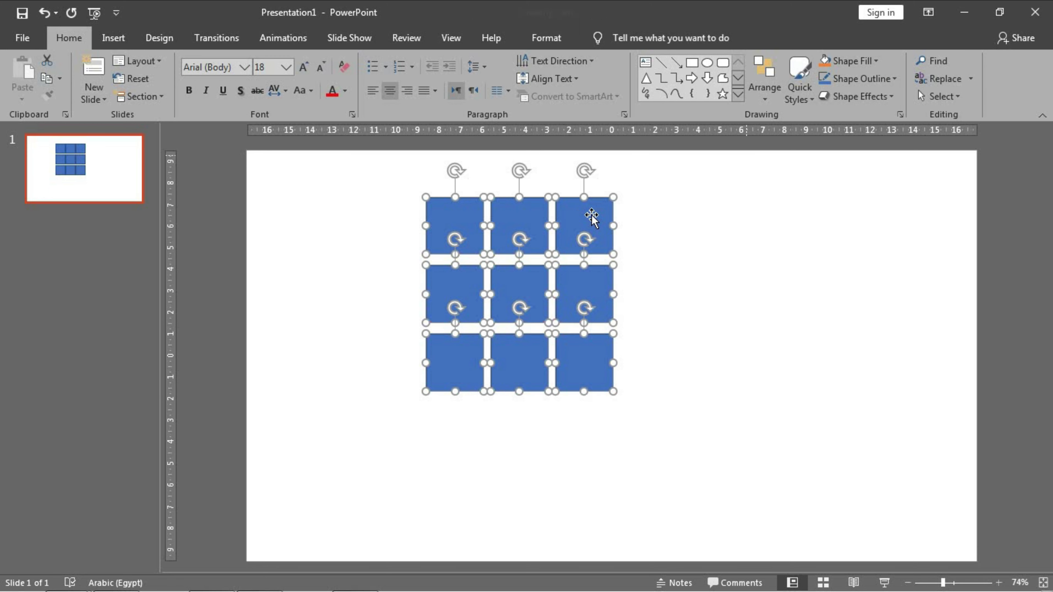
{"action": "left_click", "coordinate": [554, 46]}
{"action": "left_click", "coordinate": [415, 79]}
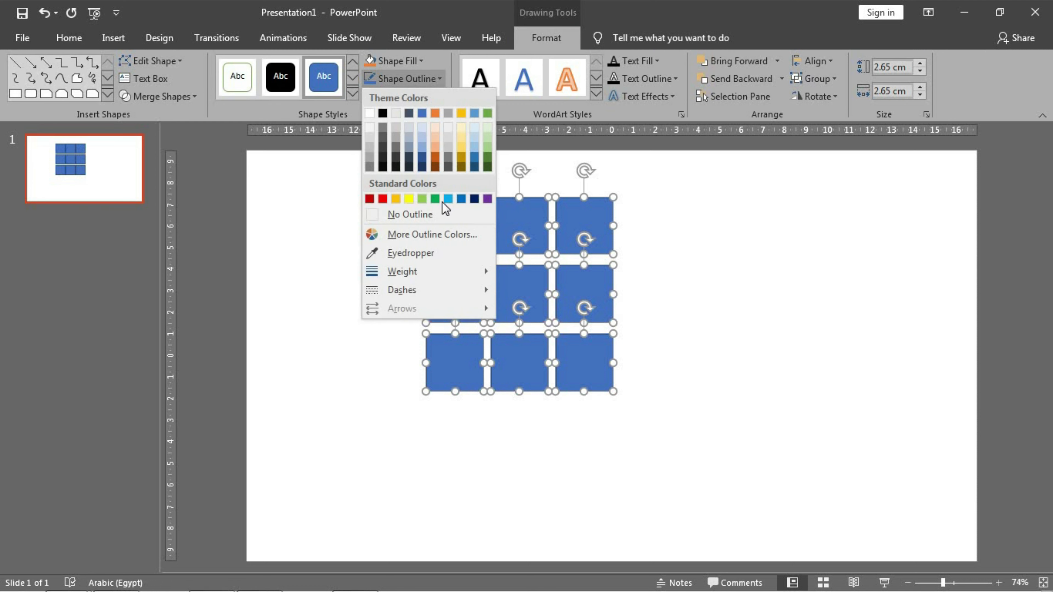
{"action": "left_click", "coordinate": [417, 217]}
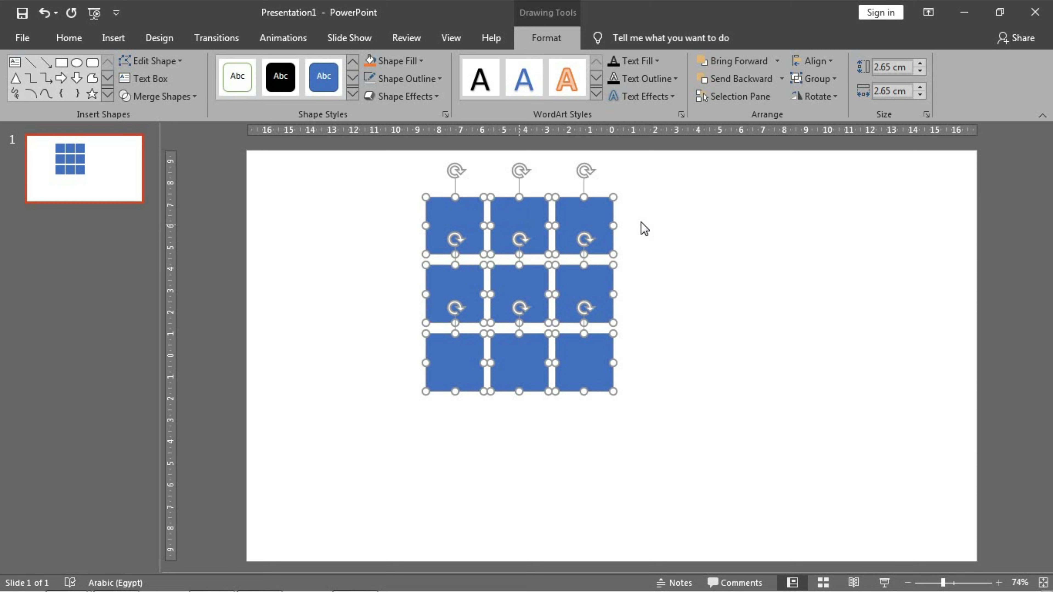
{"action": "left_click", "coordinate": [629, 230]}
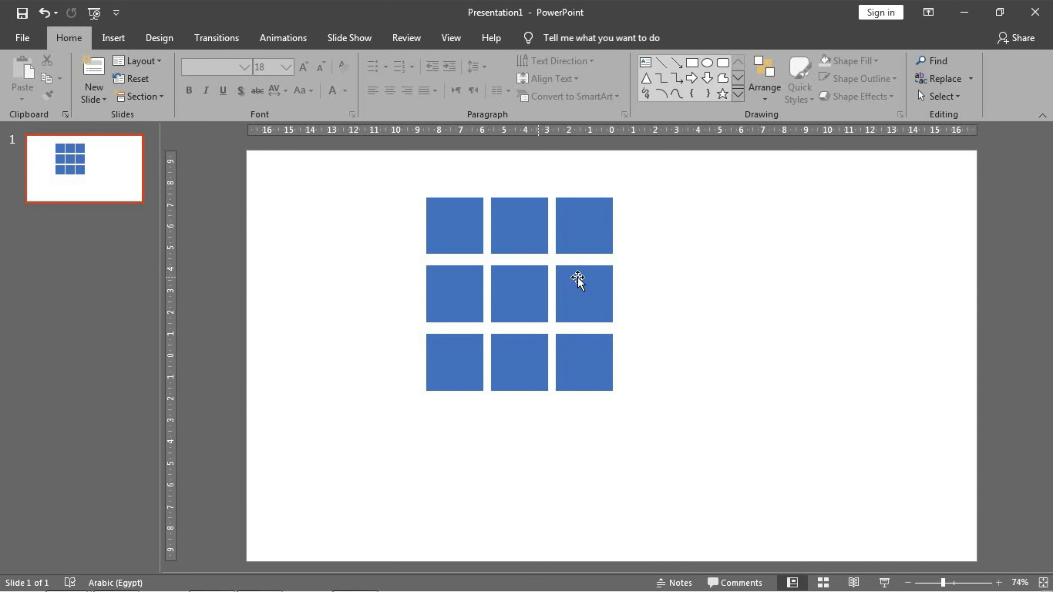
- Add a text box containing 1 beside the grid and enlarge its font size to 40
{"action": "left_click", "coordinate": [645, 63]}
{"action": "left_click", "coordinate": [695, 288]}
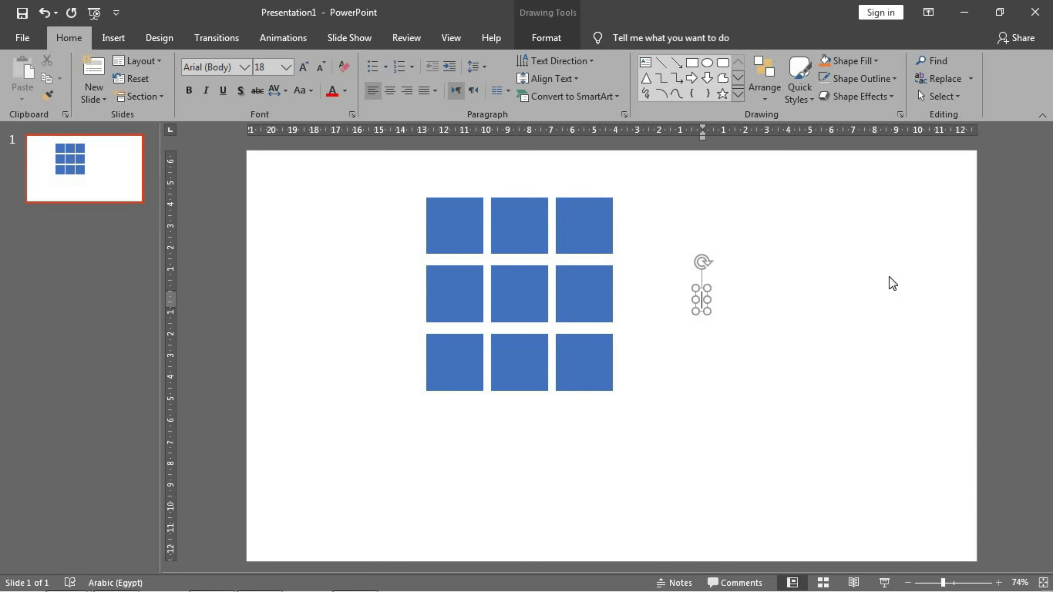
{"action": "key", "text": "alt+shift"}
{"action": "type", "text": "1"}
{"action": "key", "text": "ctrl+a"}
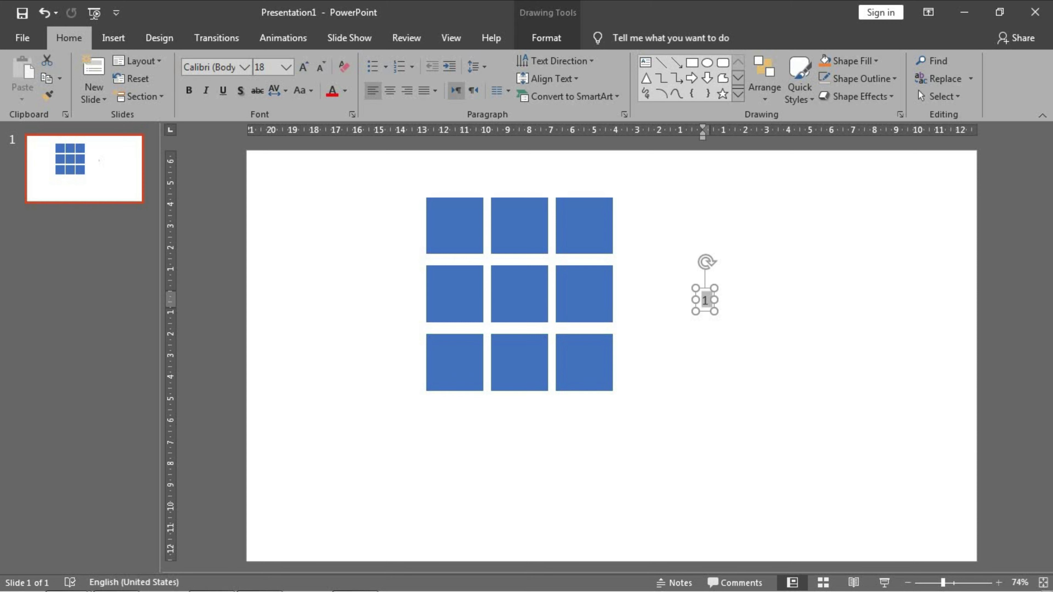
{"action": "key", "text": "ctrl+shift+period"}
{"action": "key", "text": "ctrl+shift+period"}
{"action": "key", "text": "ctrl+shift+period"}
{"action": "key", "text": "ctrl+shift+period"}
{"action": "key", "text": "ctrl+shift+period"}
{"action": "key", "text": "ctrl+shift+period"}
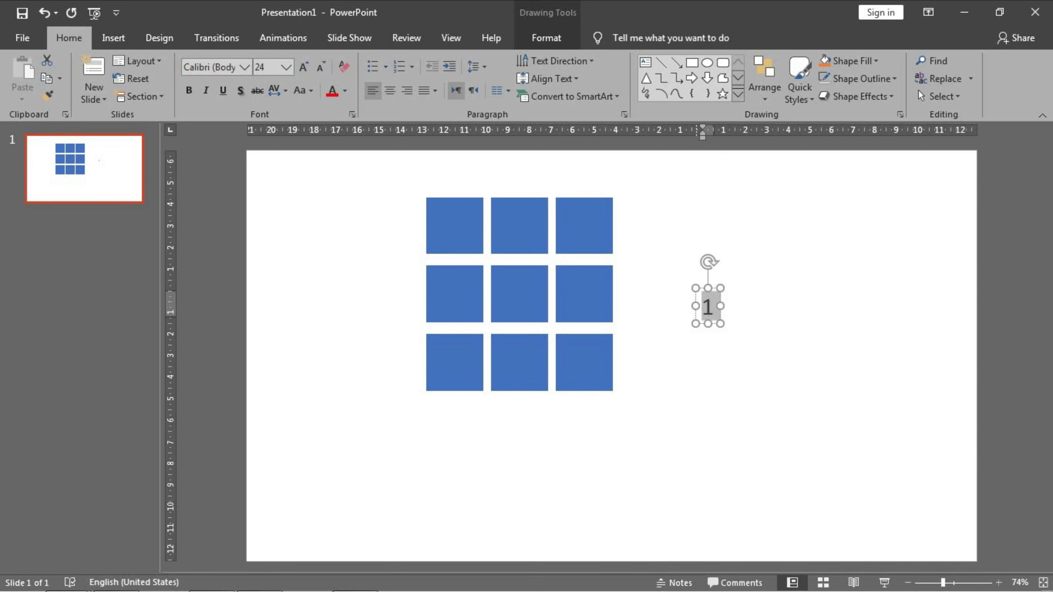
- Set the number 1's font to Comic Sans MS and its size to 54
{"action": "left_click", "coordinate": [244, 66]}
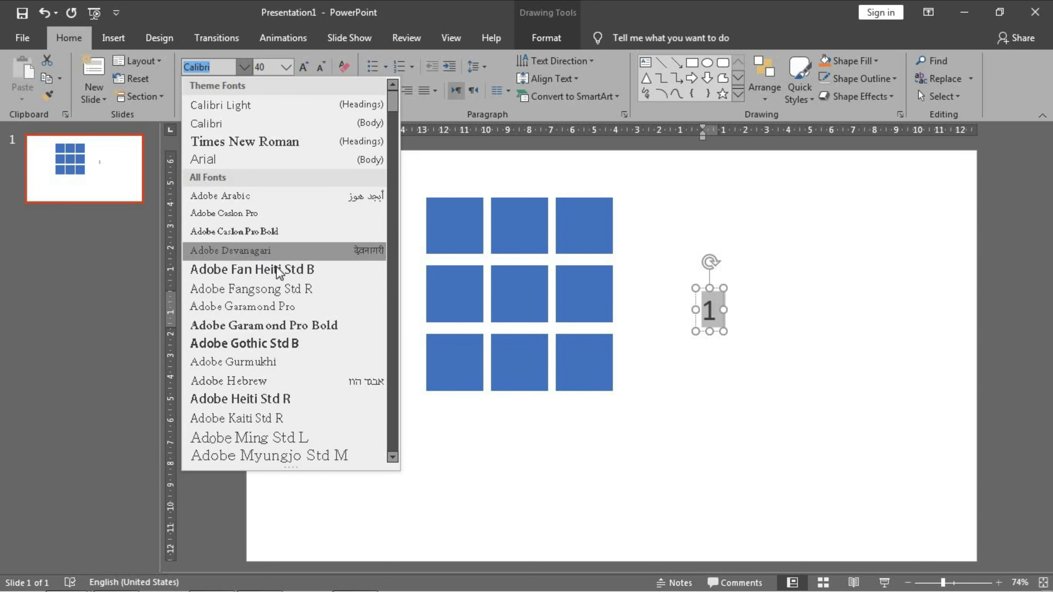
{"action": "type", "text": "Comic Sans"}
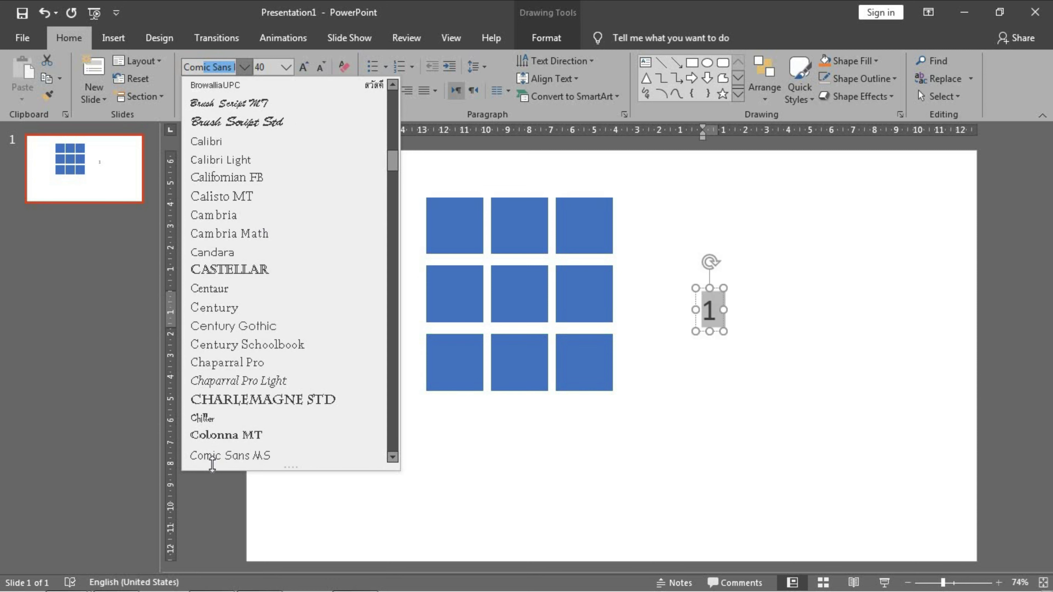
{"action": "left_click", "coordinate": [255, 461]}
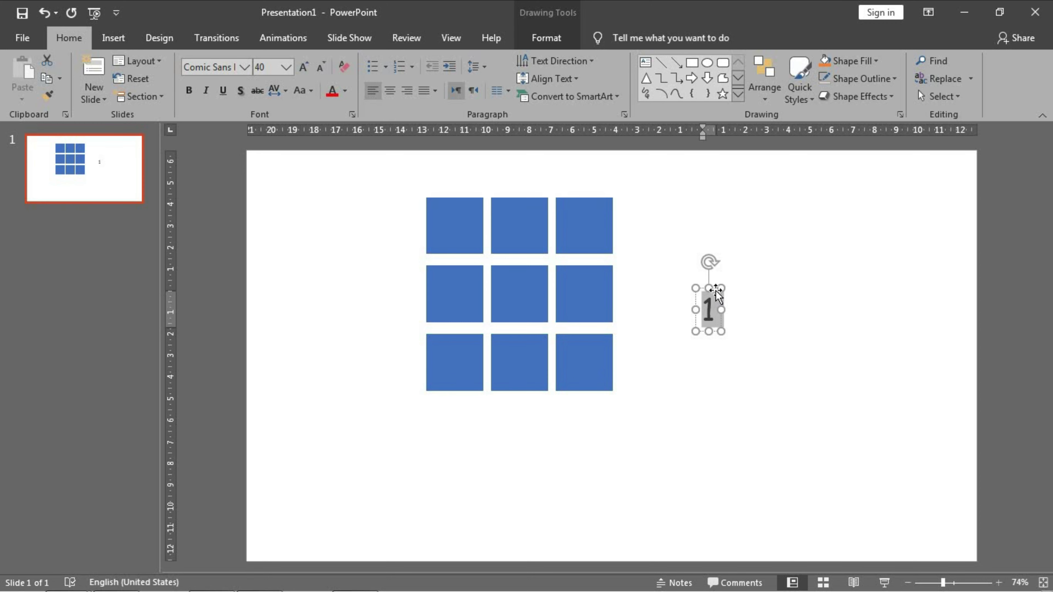
{"action": "key", "text": "ctrl+shift+period"}
{"action": "key", "text": "ctrl+shift+period"}
{"action": "key", "text": "ctrl+shift+period"}
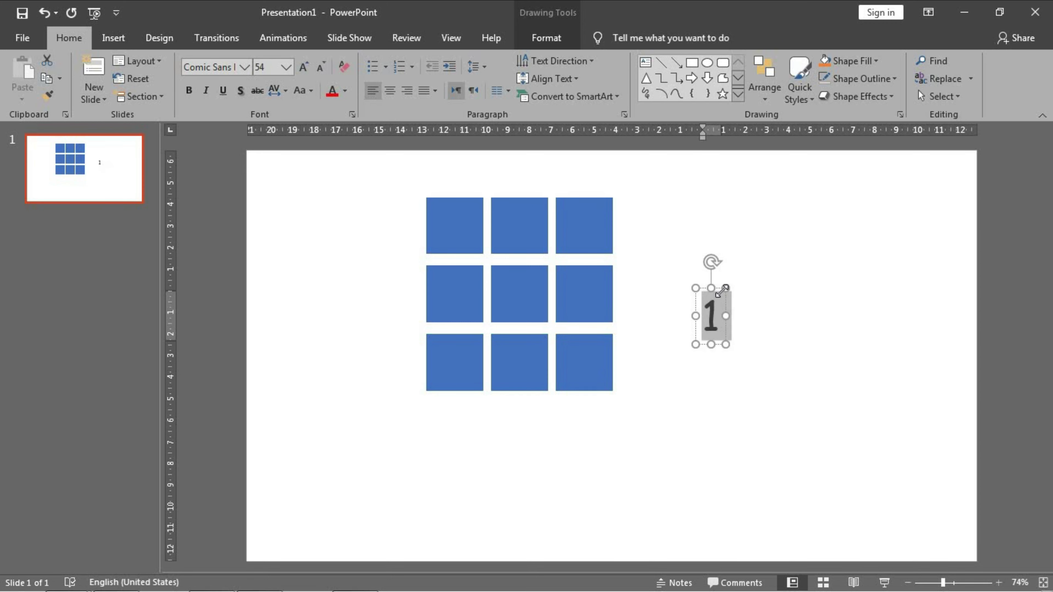
- Move the number 1 onto the grid's first square and place duplicates on the other two squares of the top row
{"action": "left_click_drag", "start_coordinate": [711, 288], "coordinate": [456, 195]}
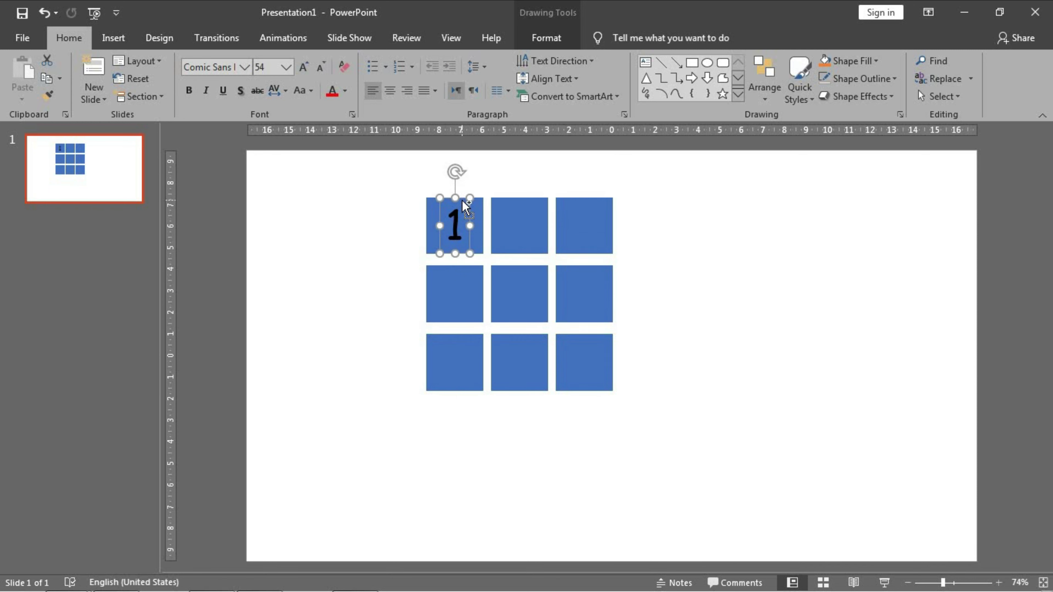
{"action": "key", "text": "ctrl+d"}
{"action": "left_click_drag", "start_coordinate": [511, 201], "coordinate": [524, 203]}
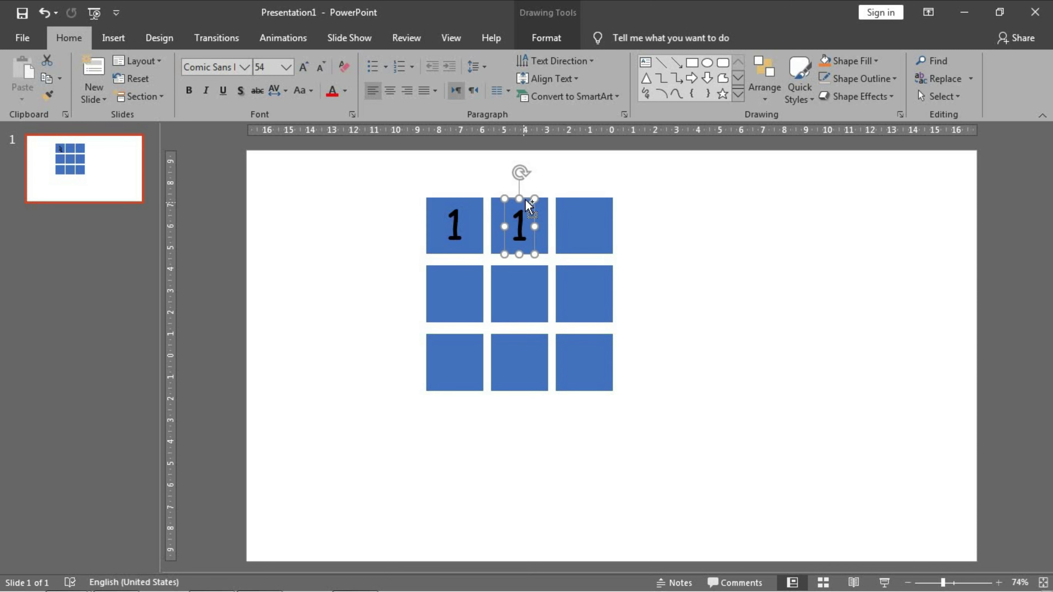
{"action": "key", "text": "ctrl+d"}
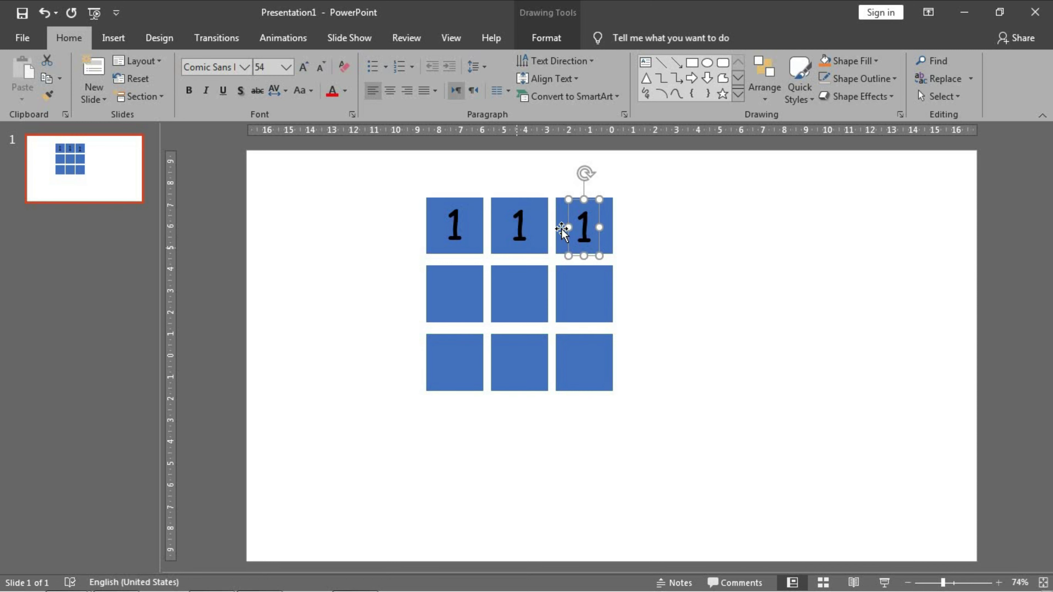
- Change the numbers on the second and third squares of the top row to 2 and 3
{"action": "double_click", "coordinate": [519, 226]}
{"action": "type", "text": "2"}
{"action": "double_click", "coordinate": [584, 227]}
{"action": "type", "text": "3"}
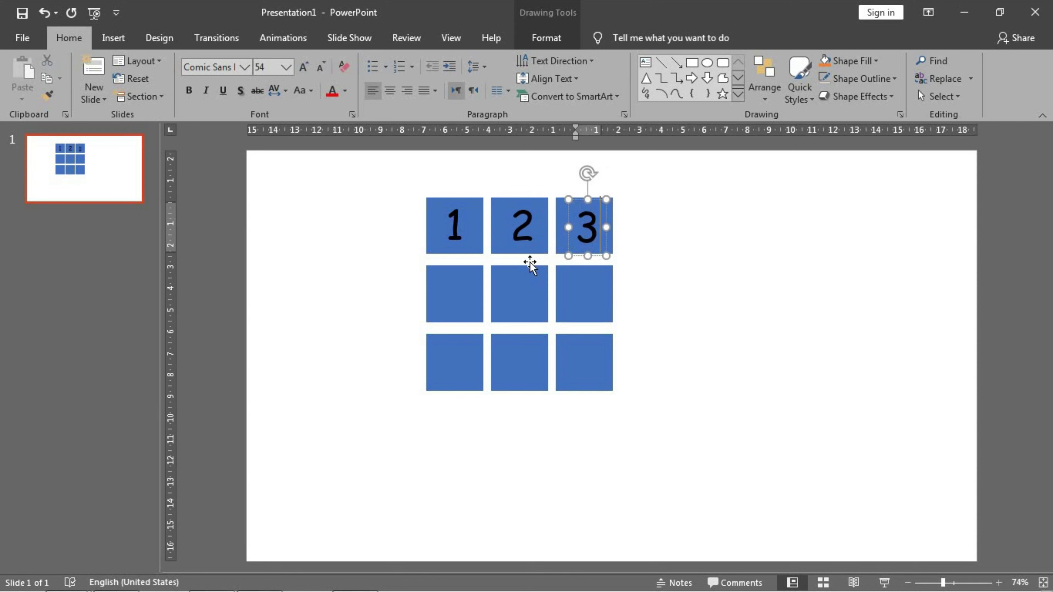
- Duplicate the number 1 onto each of the six squares in the middle and bottom rows
{"action": "left_click", "coordinate": [465, 228]}
{"action": "key", "text": "ctrl+d"}
{"action": "left_click_drag", "start_coordinate": [475, 208], "coordinate": [464, 268]}
{"action": "key", "text": "ctrl+d"}
{"action": "left_click", "coordinate": [460, 290]}
{"action": "key", "text": "ctrl+d"}
{"action": "key", "text": "ctrl+d"}
{"action": "key", "text": "ctrl+d"}
{"action": "key", "text": "ctrl+d"}
{"action": "left_click", "coordinate": [490, 302]}
{"action": "left_click_drag", "start_coordinate": [500, 303], "coordinate": [534, 352]}
{"action": "left_click_drag", "start_coordinate": [475, 276], "coordinate": [529, 266]}
- Change the numbers in the middle row to 4, 5 and 6
{"action": "double_click", "coordinate": [454, 295]}
{"action": "type", "text": "4"}
{"action": "double_click", "coordinate": [517, 295]}
{"action": "type", "text": "5"}
{"action": "left_click", "coordinate": [580, 295]}
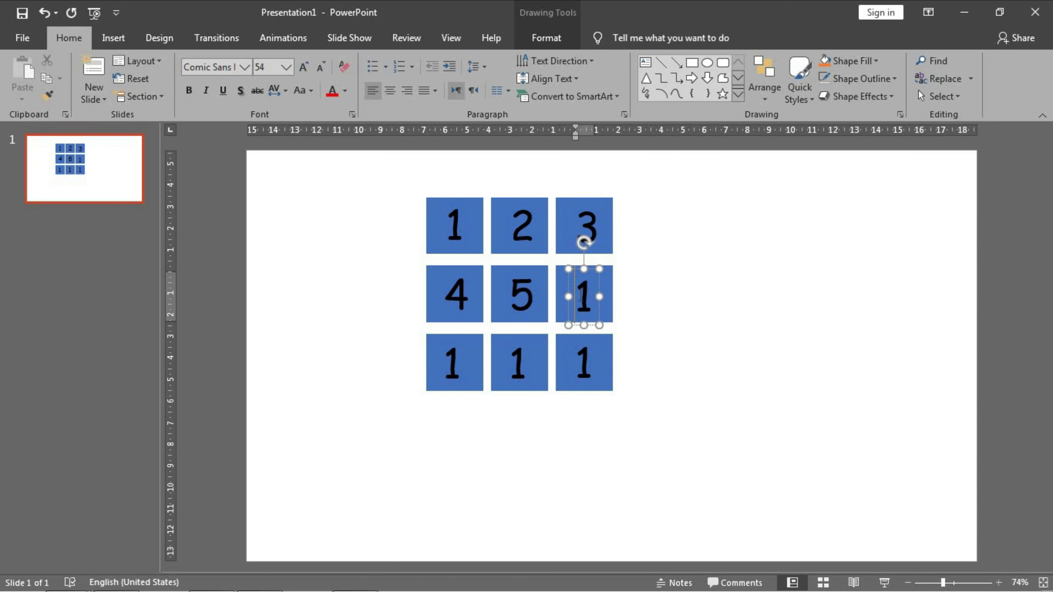
{"action": "type", "text": "6"}
- Change the numbers in the bottom row to 7, 8 and 9
{"action": "double_click", "coordinate": [452, 363]}
{"action": "type", "text": "7"}
{"action": "double_click", "coordinate": [517, 363]}
{"action": "type", "text": "8"}
{"action": "double_click", "coordinate": [584, 363]}
{"action": "type", "text": "9"}
{"action": "left_click", "coordinate": [582, 411]}
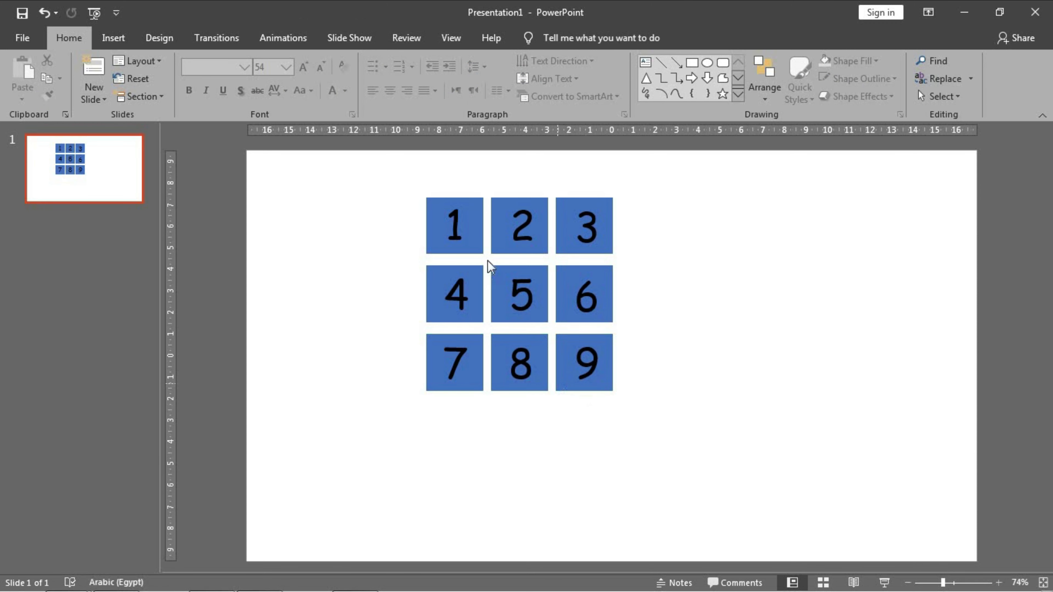
- Align the number 1 and its square to each other with Align Center and Align Middle
{"action": "left_click", "coordinate": [463, 237]}
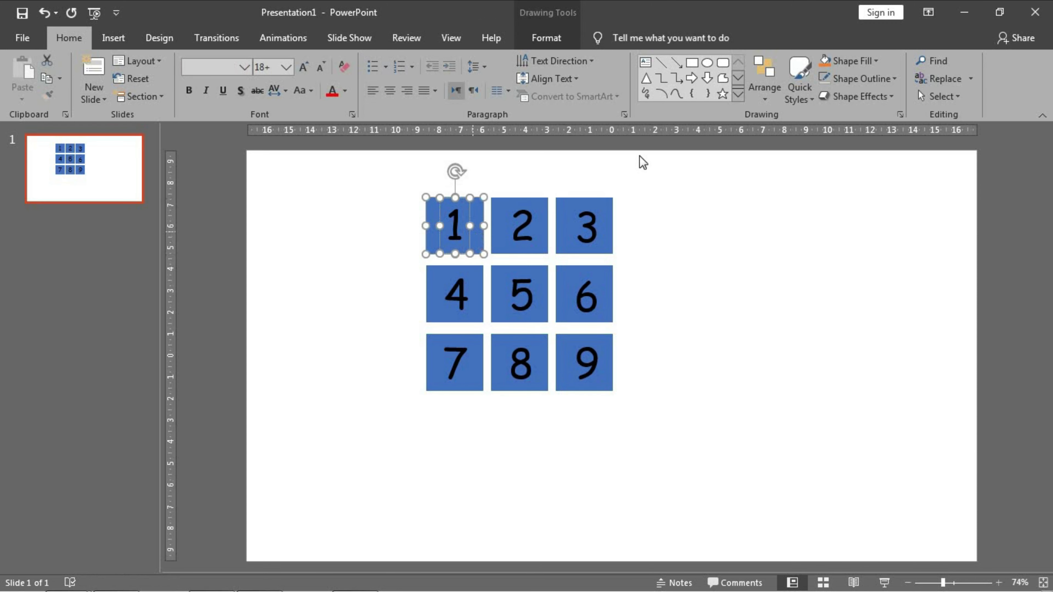
{"action": "left_click", "coordinate": [508, 179]}
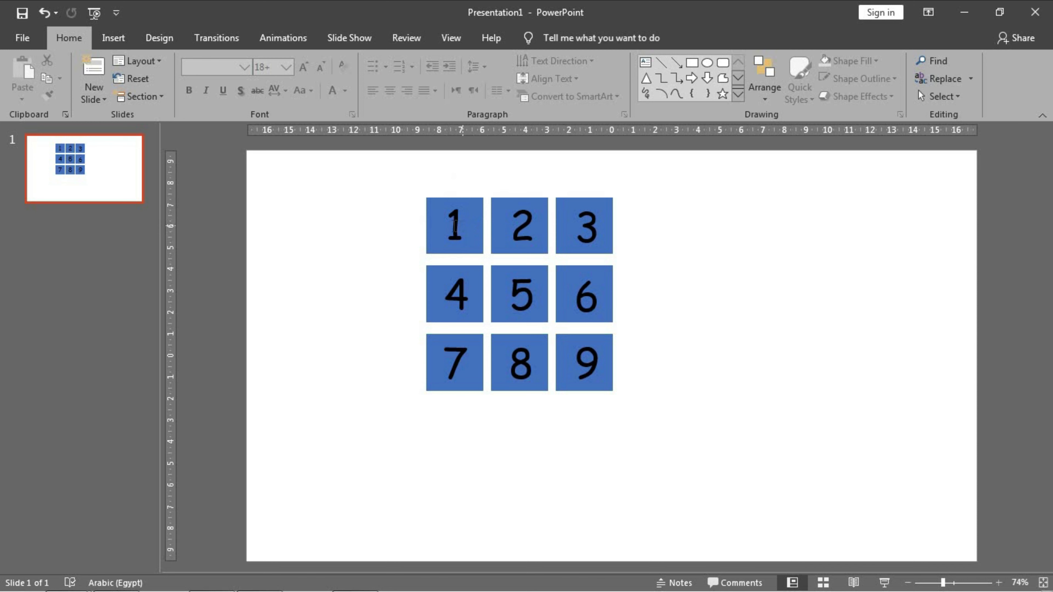
{"action": "left_click", "coordinate": [455, 226]}
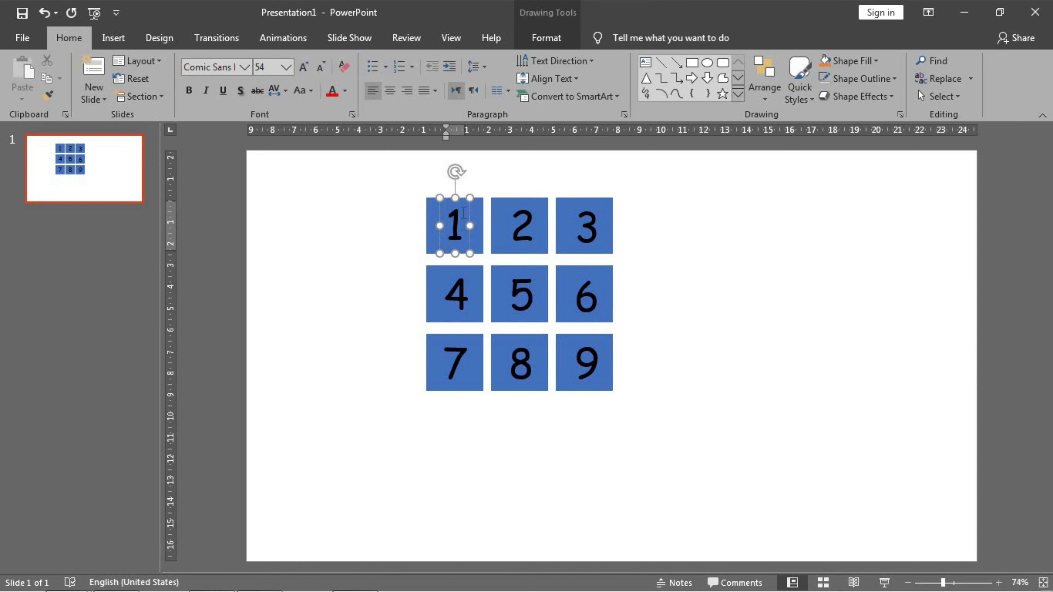
{"action": "left_click", "coordinate": [484, 225], "text": "shift"}
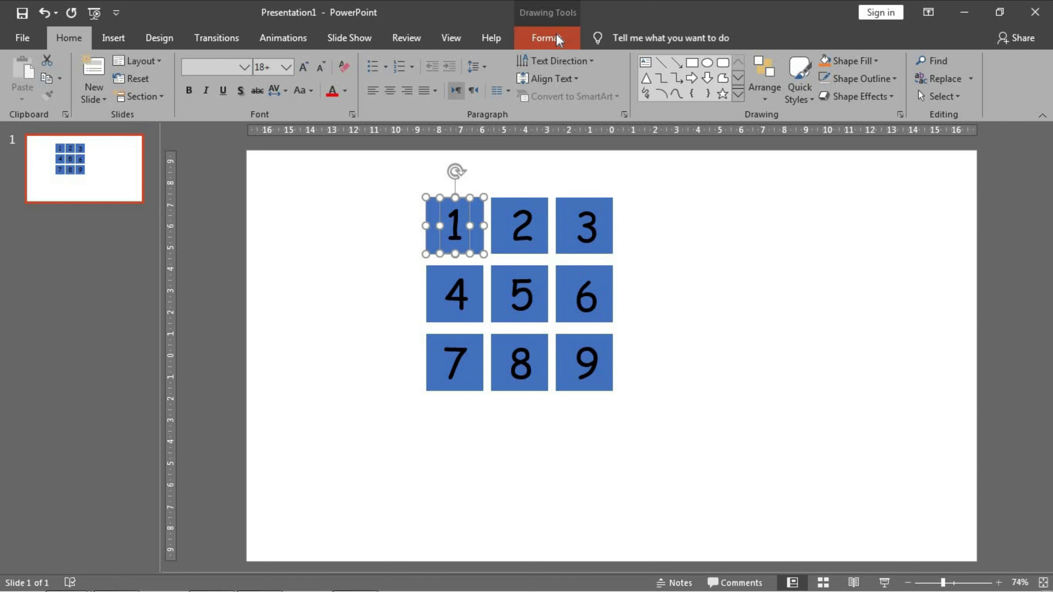
{"action": "left_click", "coordinate": [563, 39]}
{"action": "left_click", "coordinate": [815, 60]}
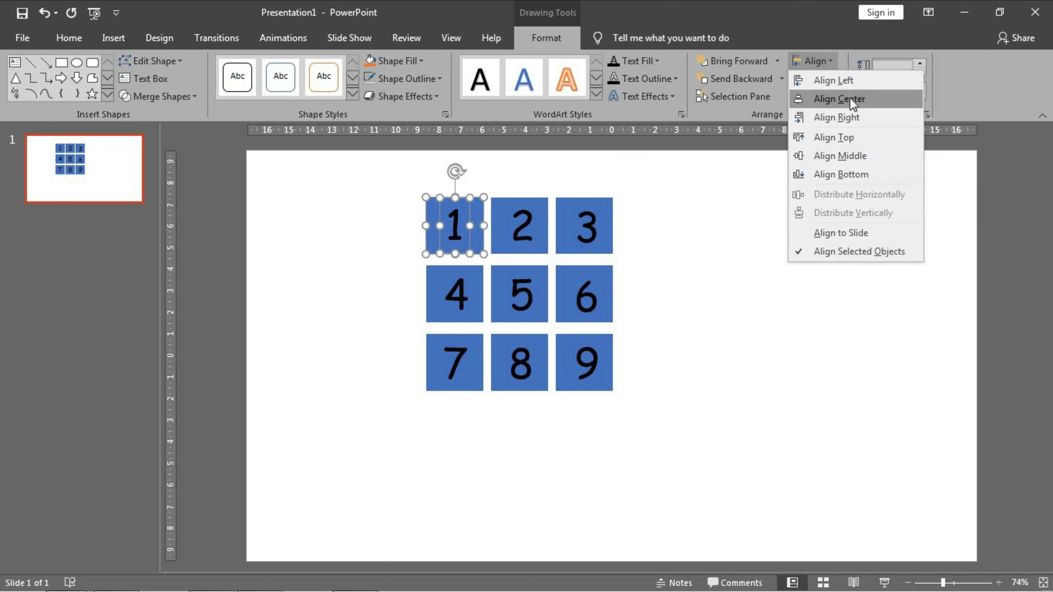
{"action": "left_click", "coordinate": [849, 101]}
{"action": "left_click", "coordinate": [815, 61]}
{"action": "left_click", "coordinate": [840, 156]}
{"action": "left_click", "coordinate": [770, 206]}
- Centre each of the numbers 2 to 9 on its own square
{"action": "left_click", "coordinate": [510, 220]}
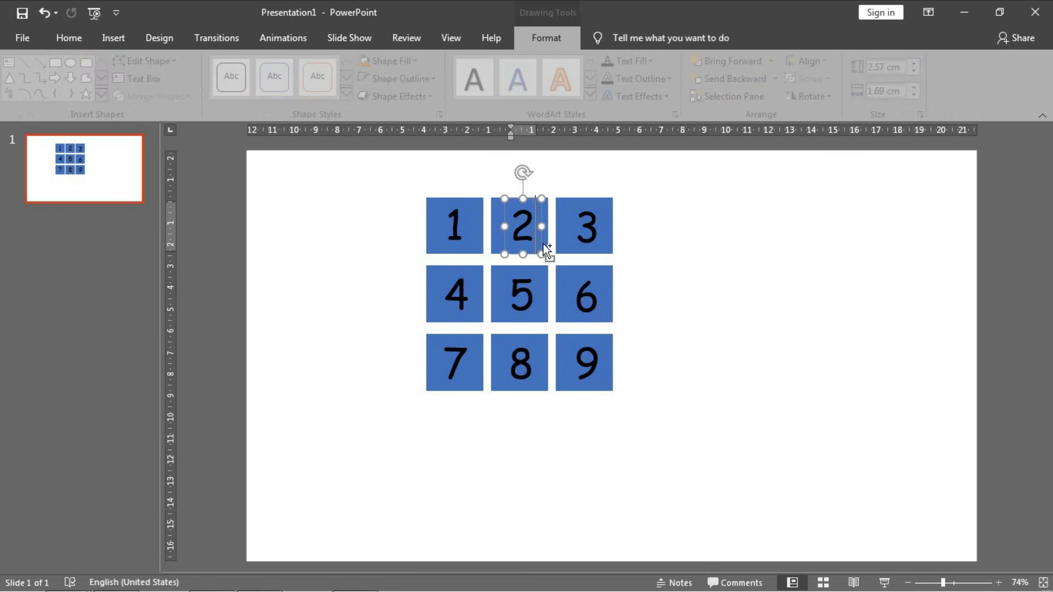
{"action": "left_click", "coordinate": [551, 239]}
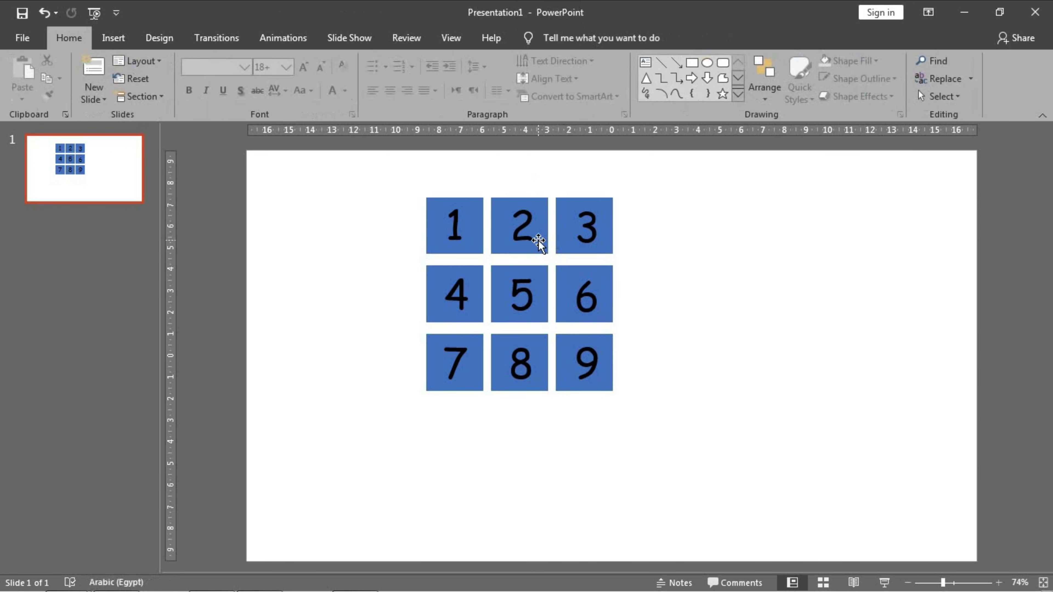
{"action": "left_click", "coordinate": [541, 237]}
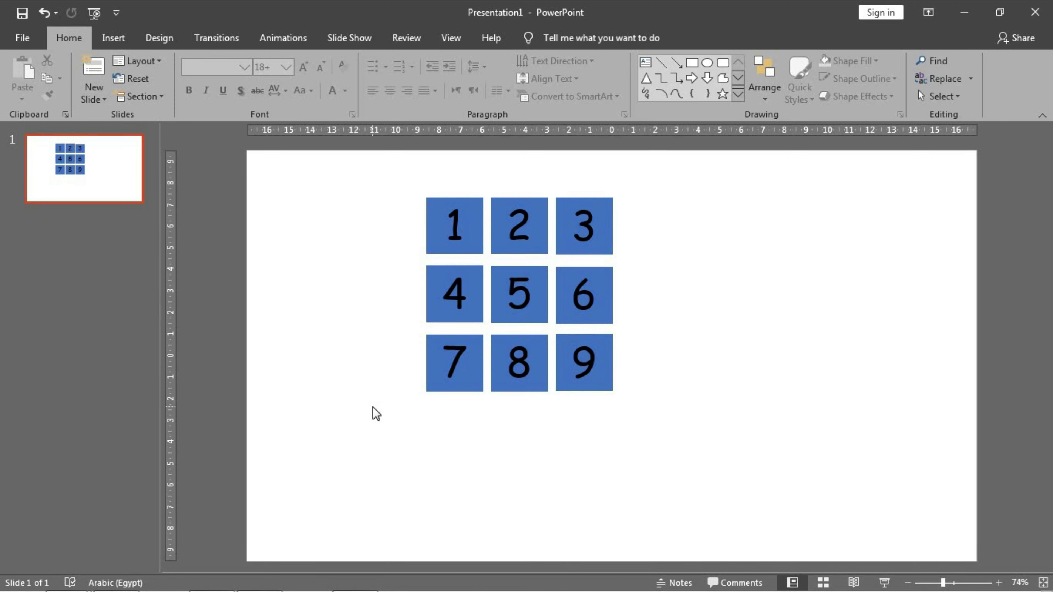
- Group all the squares and numbers into one object
{"action": "key", "text": "ctrl+a"}
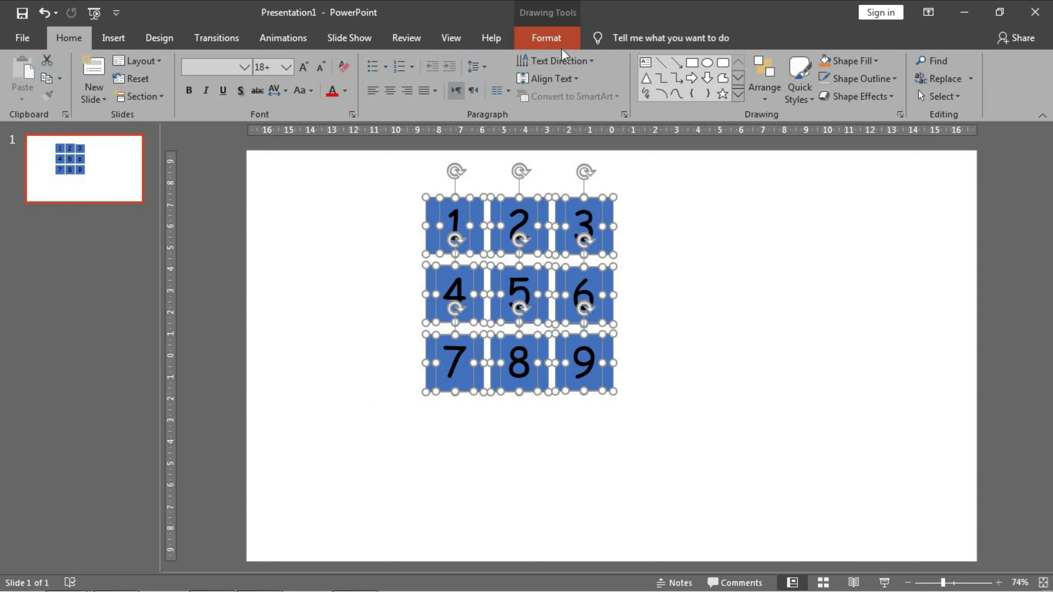
{"action": "left_click", "coordinate": [547, 38]}
{"action": "left_click", "coordinate": [815, 79]}
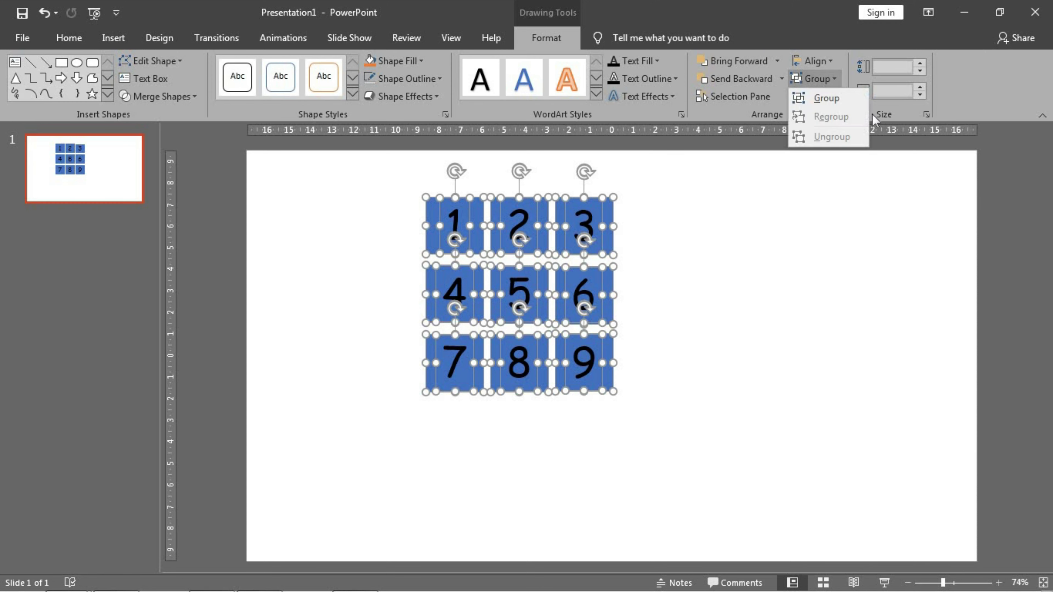
{"action": "left_click", "coordinate": [835, 105]}
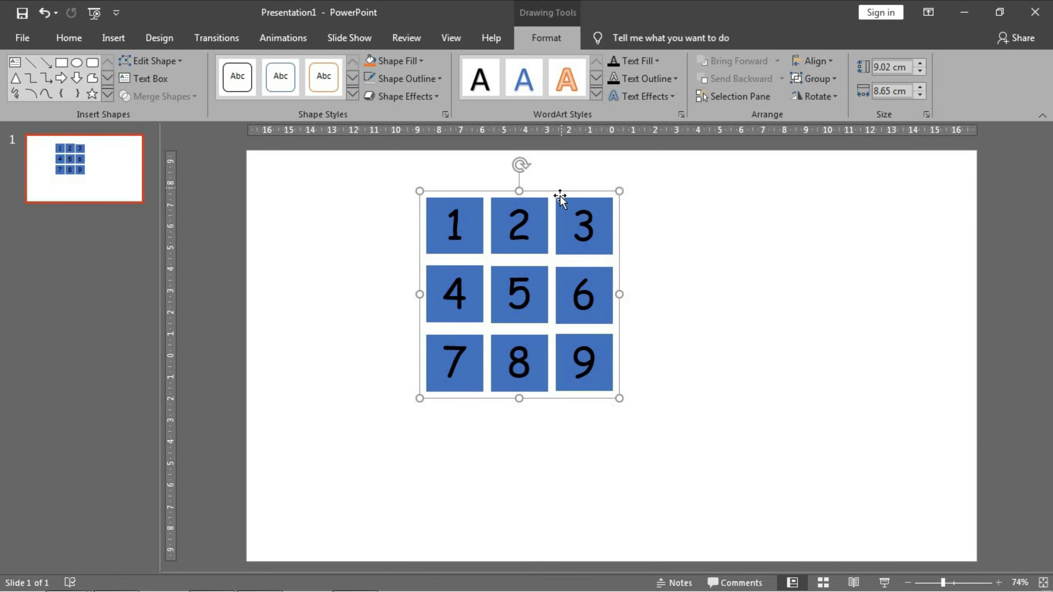
- Move the grouped number grid to the centre of the slide
{"action": "left_click_drag", "start_coordinate": [635, 239], "coordinate": [649, 260]}
{"action": "left_click_drag", "start_coordinate": [532, 250], "coordinate": [533, 251]}
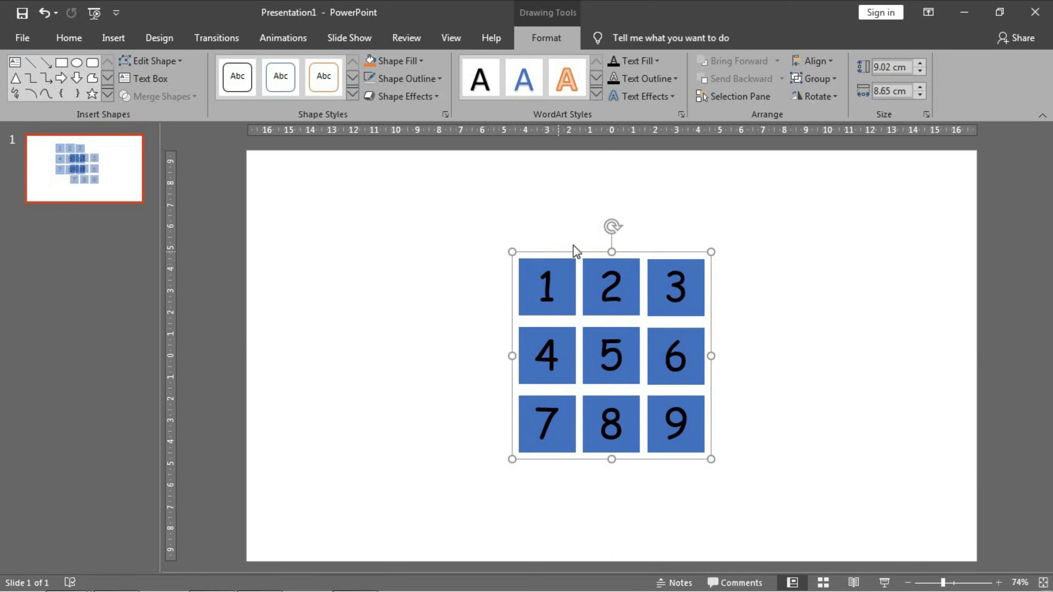
{"action": "left_click", "coordinate": [767, 265]}
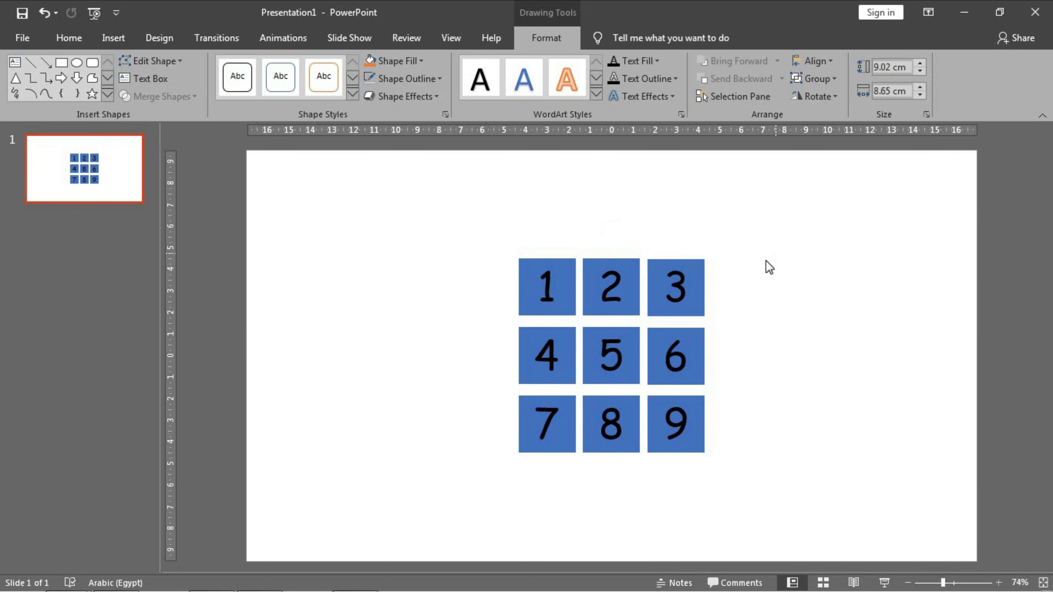
- Change the text fill of the numbers 1 to 9 to dark grey, a lighter shade of black
{"action": "left_click", "coordinate": [576, 308]}
{"action": "left_click", "coordinate": [550, 301]}
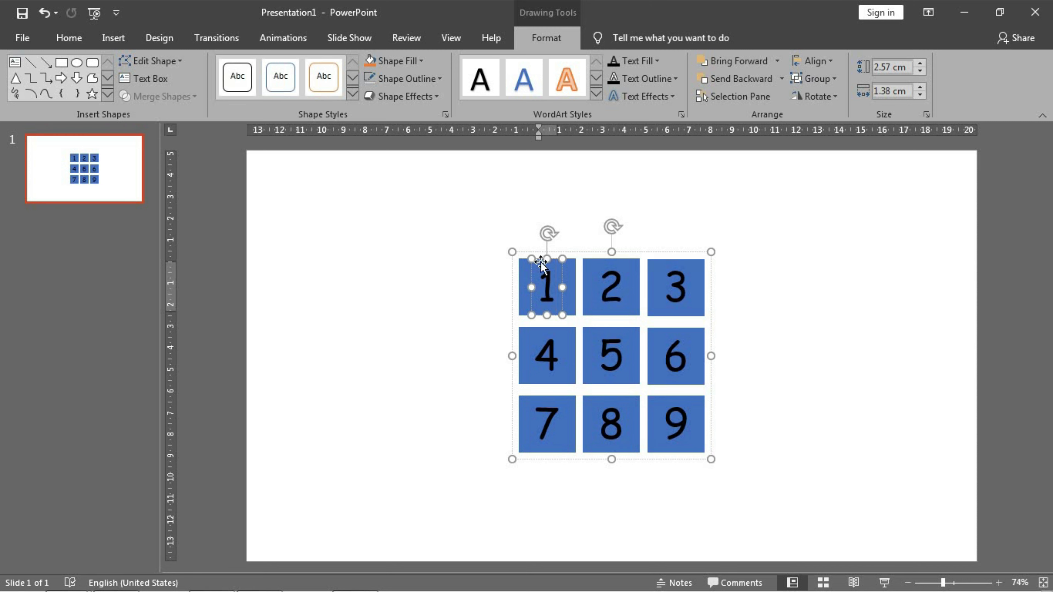
{"action": "left_click", "coordinate": [606, 273], "text": "shift"}
{"action": "left_click", "coordinate": [674, 281], "text": "shift"}
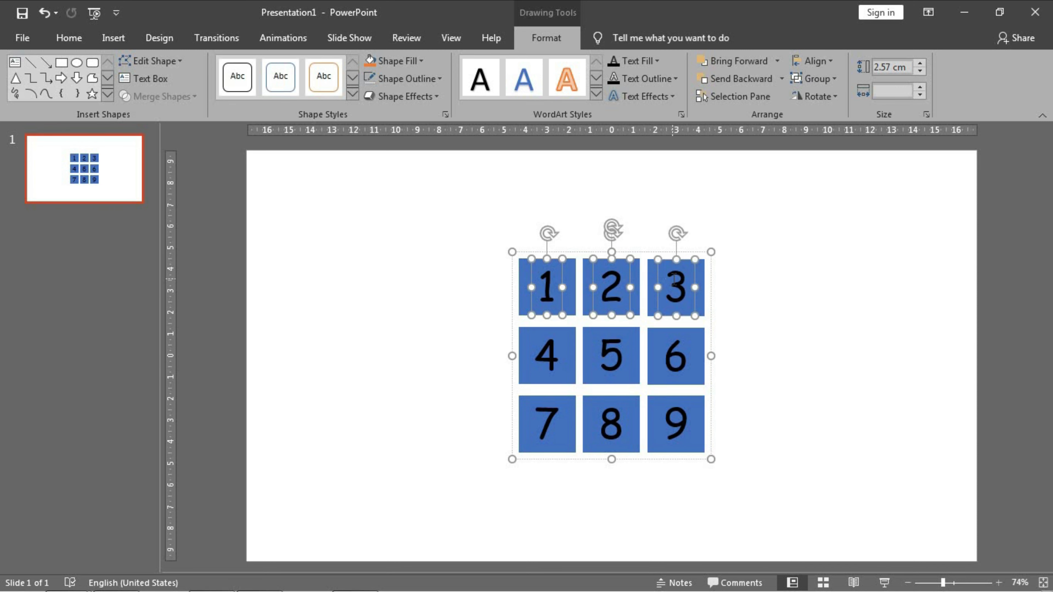
{"action": "left_click", "coordinate": [544, 355], "text": "shift"}
{"action": "left_click", "coordinate": [607, 346], "text": "shift"}
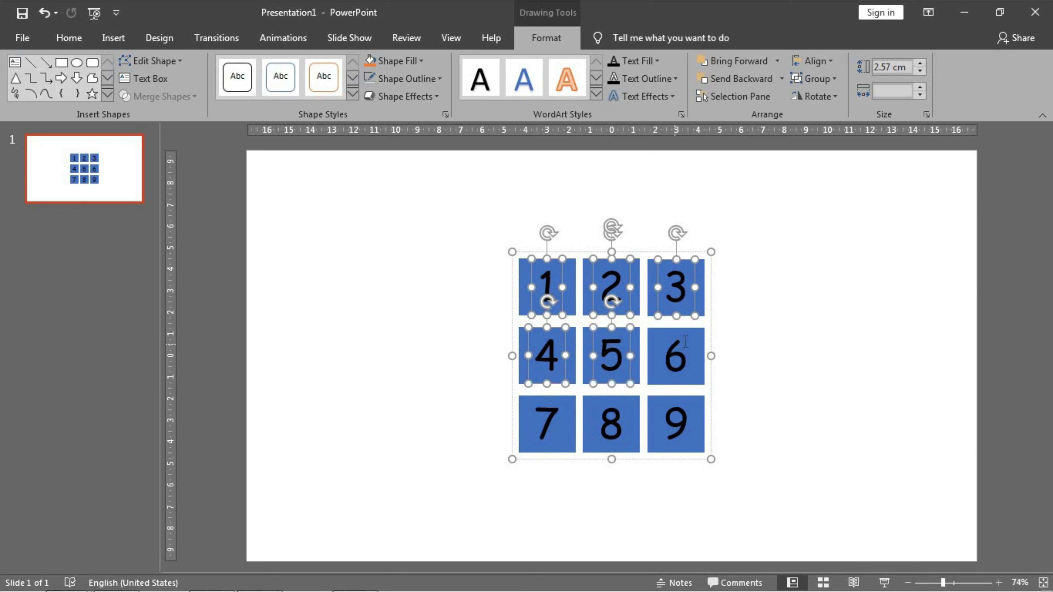
{"action": "left_click", "coordinate": [677, 344], "text": "shift"}
{"action": "left_click", "coordinate": [548, 407], "text": "shift"}
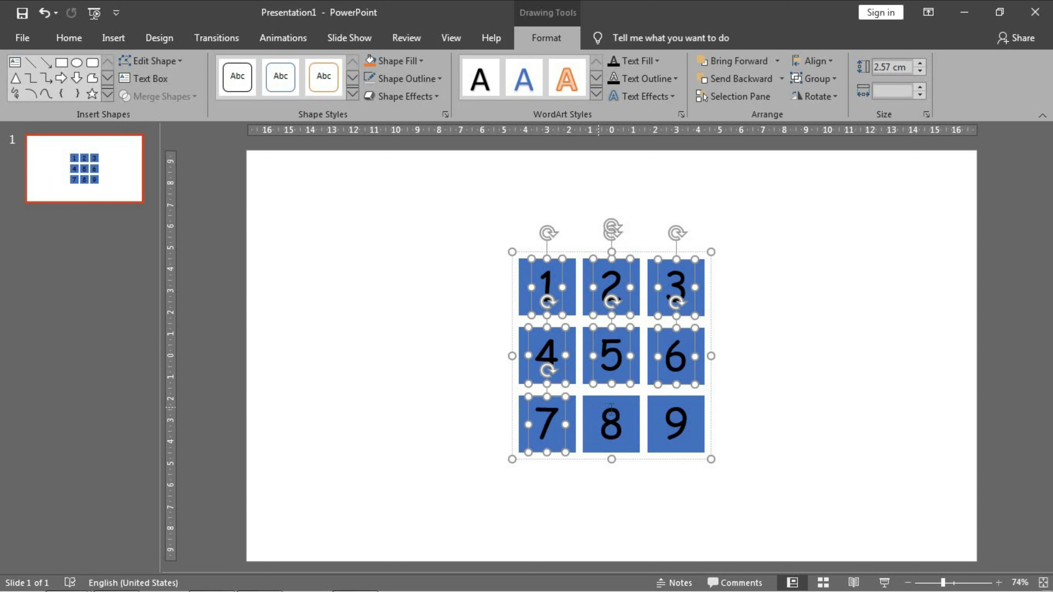
{"action": "left_click", "coordinate": [605, 417], "text": "shift"}
{"action": "left_click", "coordinate": [679, 411], "text": "shift"}
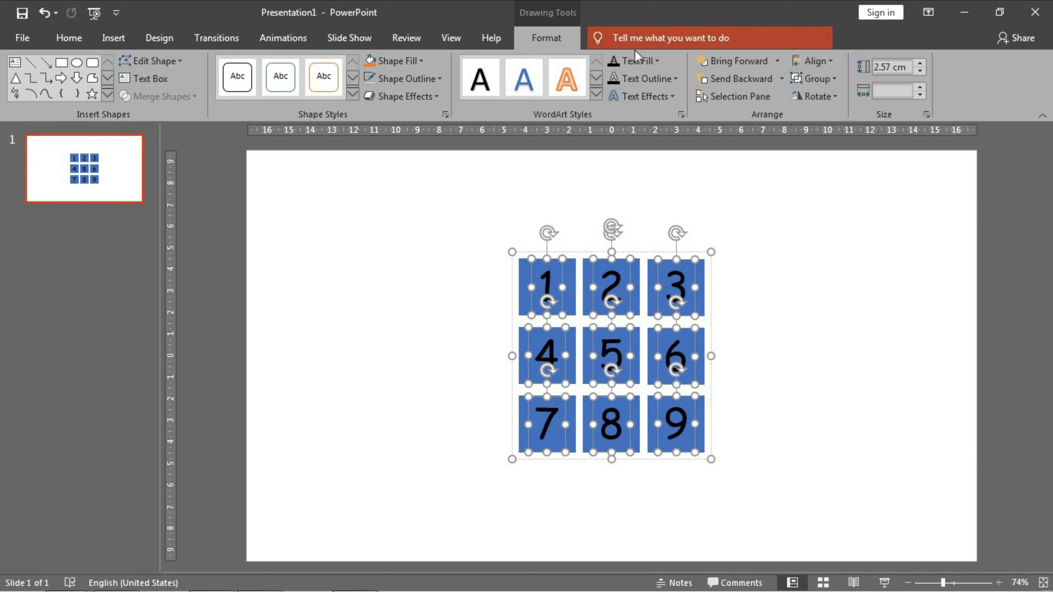
{"action": "left_click", "coordinate": [647, 64]}
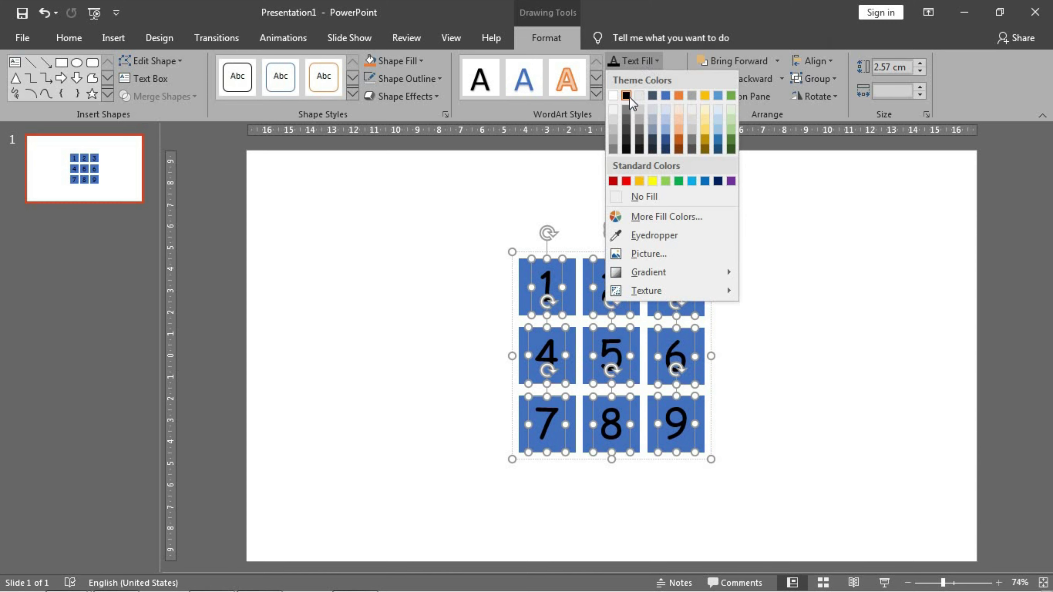
{"action": "left_click", "coordinate": [627, 128]}
{"action": "left_click", "coordinate": [767, 228]}
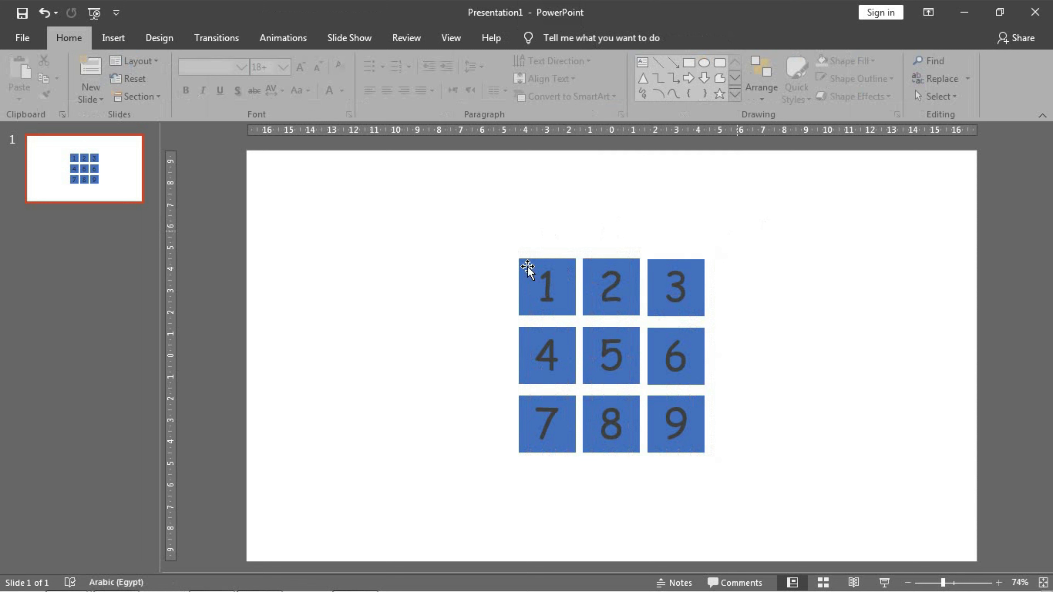
- Fill all nine squares of the grid with medium grey, leaving the numbers out of the selection
{"action": "left_click", "coordinate": [528, 272]}
{"action": "left_click", "coordinate": [554, 277]}
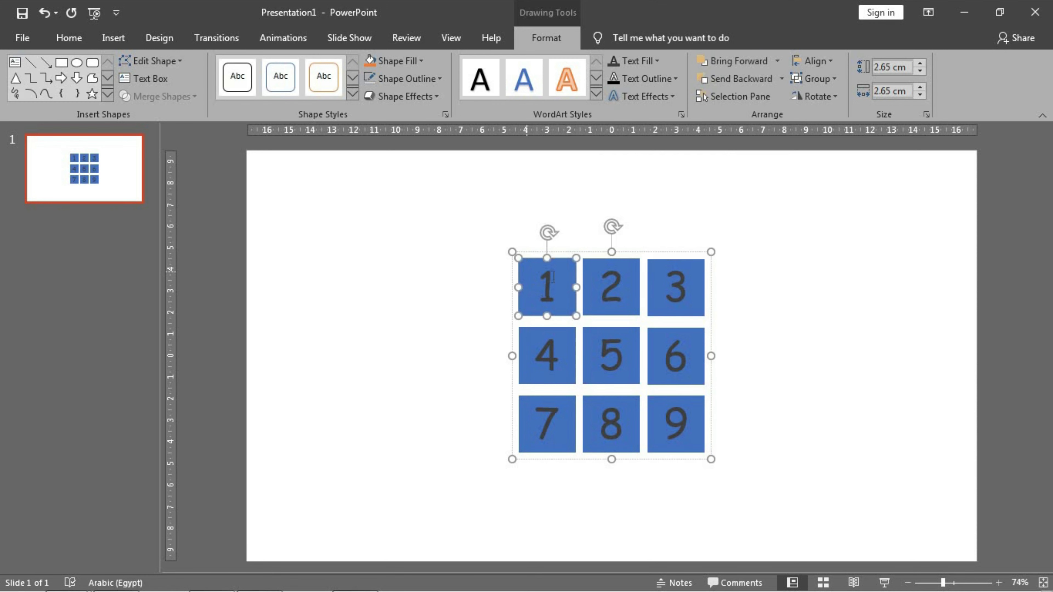
{"action": "left_click", "coordinate": [585, 271], "text": "shift"}
{"action": "left_click", "coordinate": [662, 273], "text": "shift"}
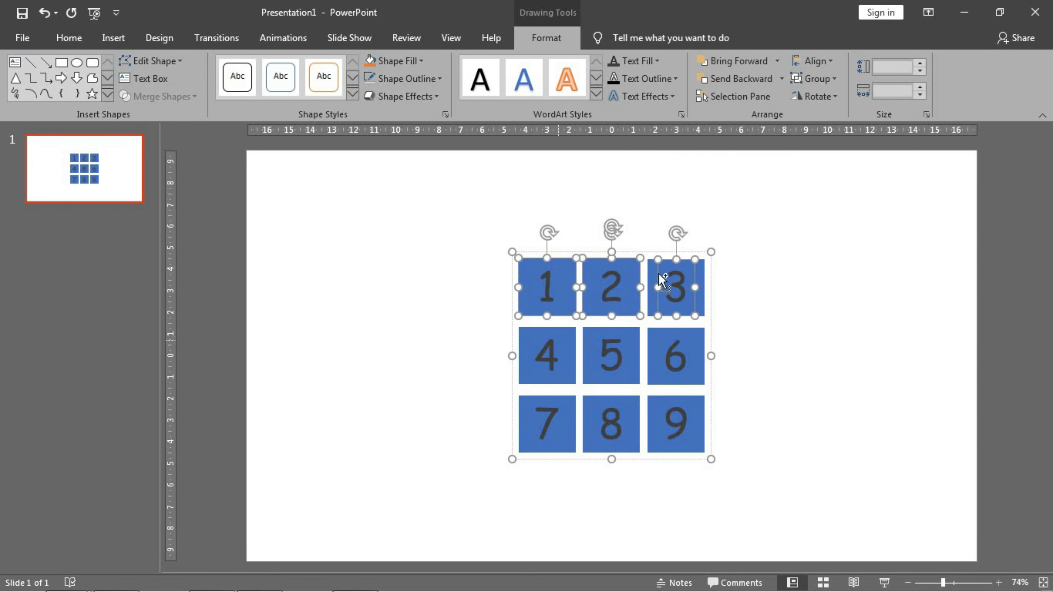
{"action": "left_click", "coordinate": [662, 277], "text": "shift"}
{"action": "left_click", "coordinate": [654, 272], "text": "shift"}
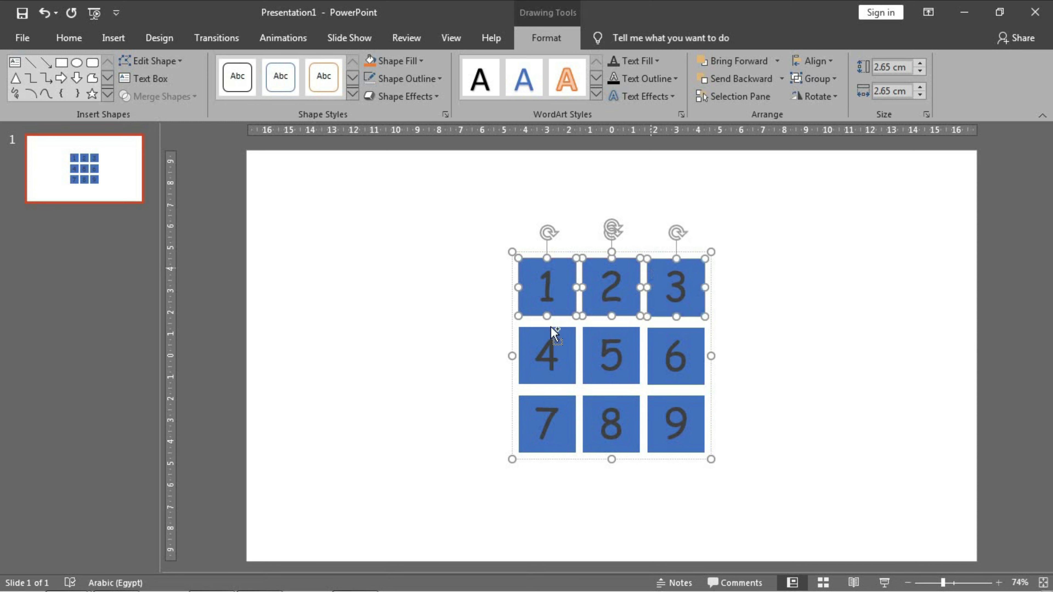
{"action": "left_click", "coordinate": [527, 341], "text": "shift"}
{"action": "left_click", "coordinate": [591, 338], "text": "shift"}
{"action": "left_click", "coordinate": [657, 344], "text": "shift"}
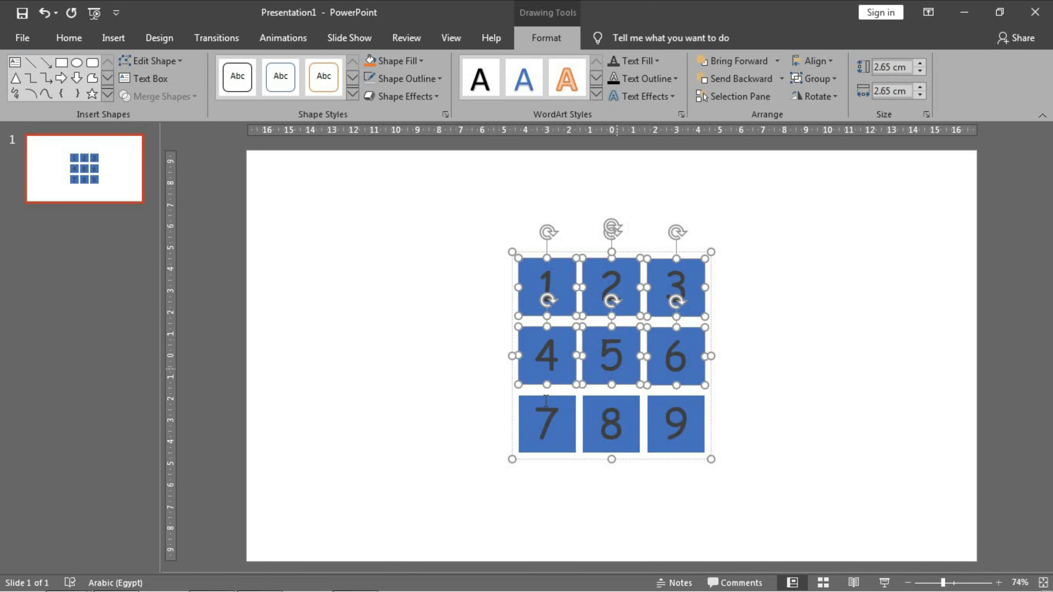
{"action": "left_click", "coordinate": [533, 413], "text": "shift"}
{"action": "left_click", "coordinate": [633, 402], "text": "shift"}
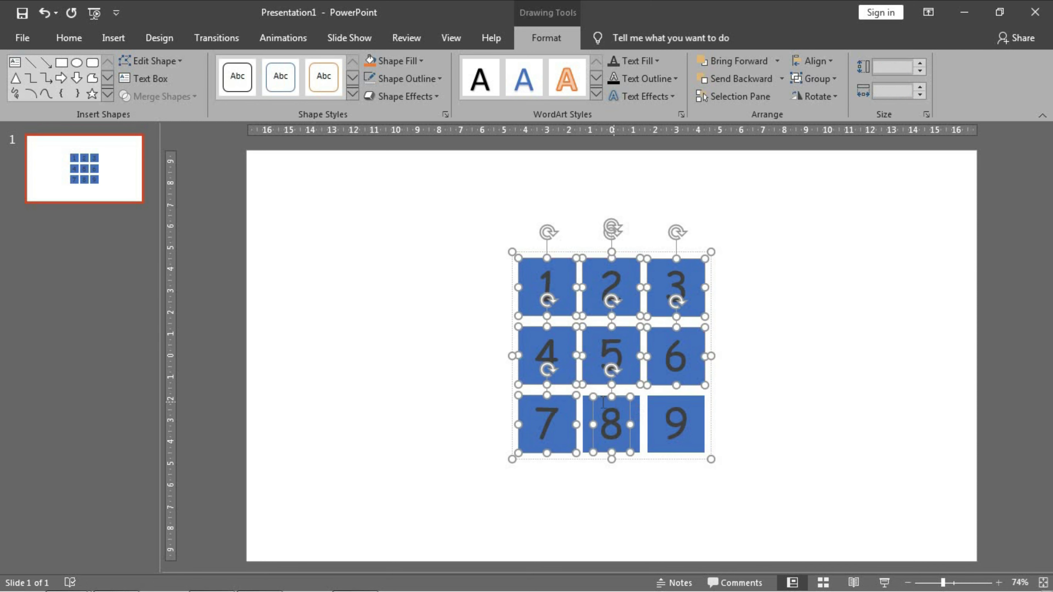
{"action": "left_click", "coordinate": [601, 398], "text": "ctrl"}
{"action": "left_click", "coordinate": [590, 407], "text": "ctrl"}
{"action": "left_click", "coordinate": [655, 409], "text": "ctrl"}
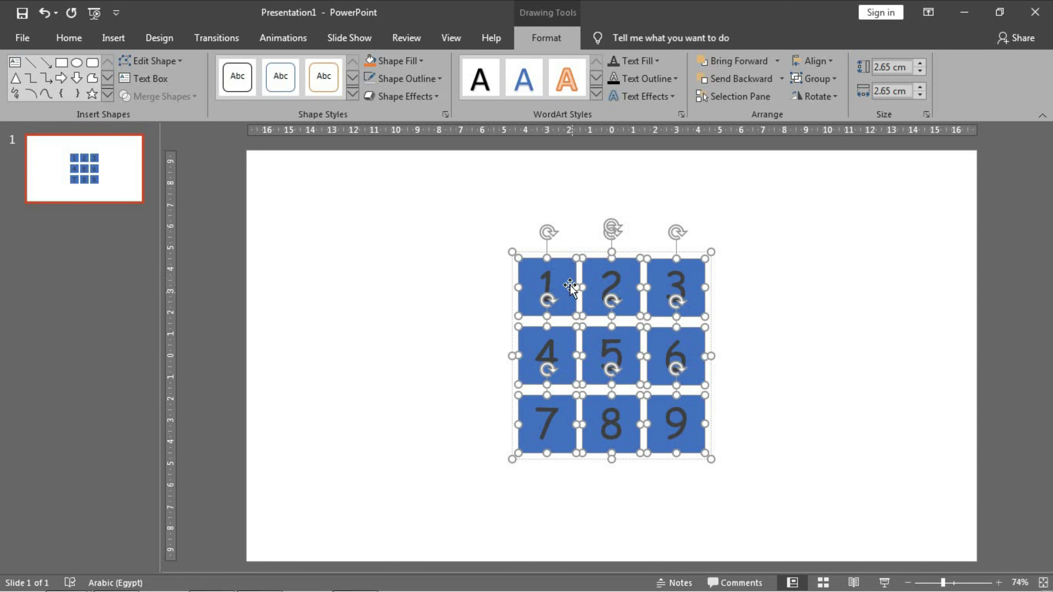
{"action": "left_click", "coordinate": [413, 64]}
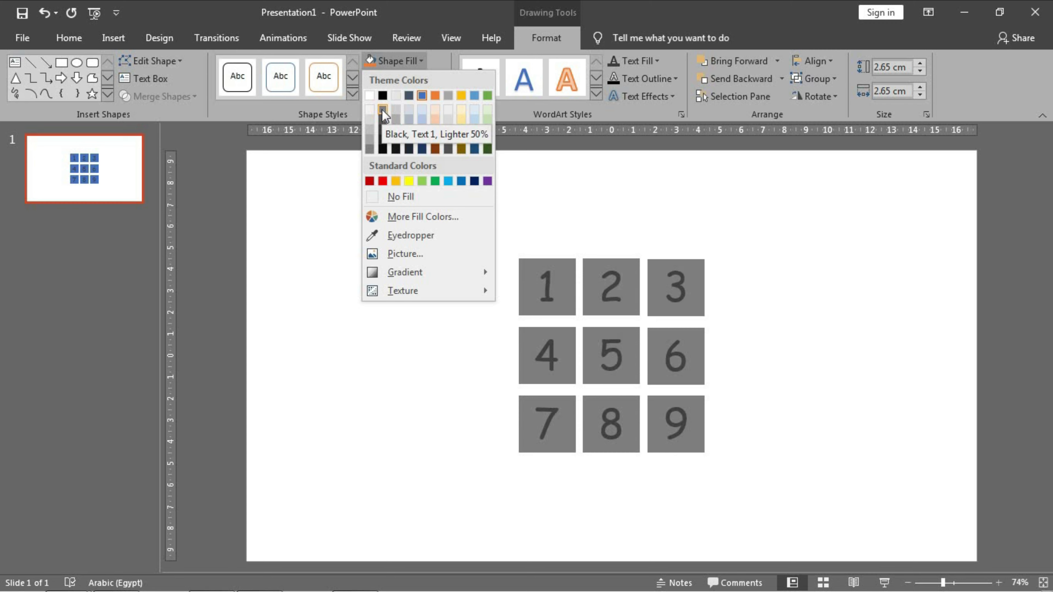
{"action": "left_click", "coordinate": [374, 145]}
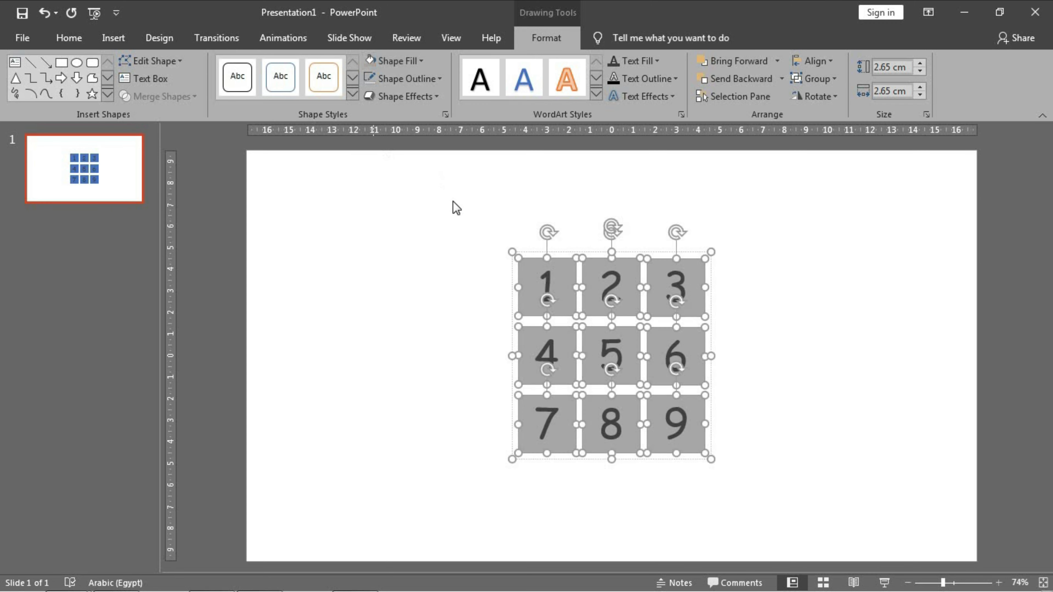
{"action": "left_click", "coordinate": [442, 245]}
- Apply the perspective 3-D rotation preset with X 316.1°, Y 10.4°, Z 3.6° and perspective 45° to the group and move it right
{"action": "left_click", "coordinate": [611, 273]}
{"action": "left_click", "coordinate": [672, 260]}
{"action": "left_click", "coordinate": [672, 260]}
{"action": "right_click", "coordinate": [665, 259]}
{"action": "right_click", "coordinate": [641, 258]}
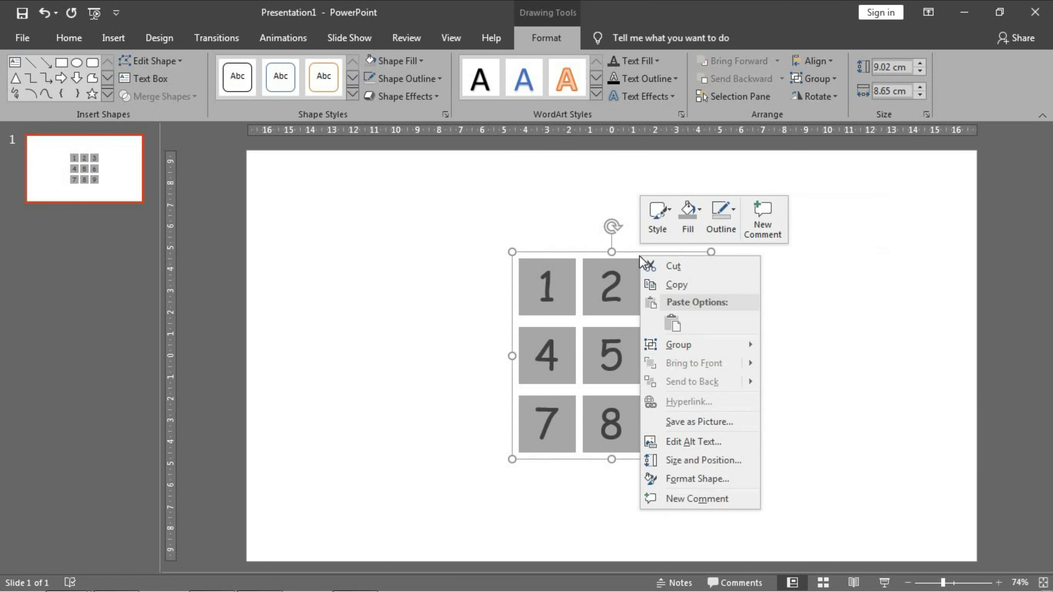
{"action": "left_click", "coordinate": [693, 480]}
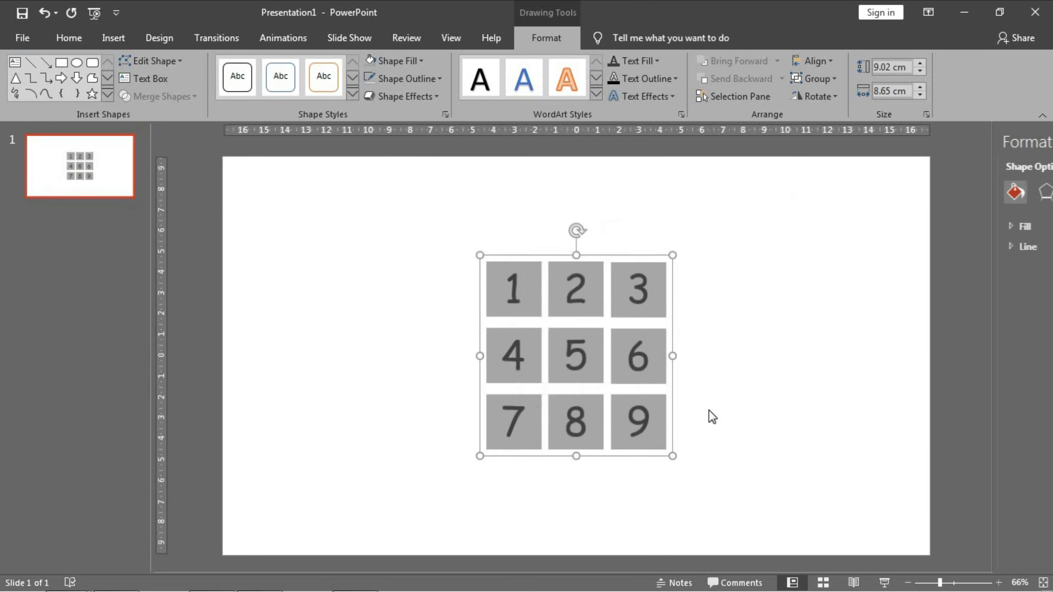
{"action": "left_click", "coordinate": [886, 195]}
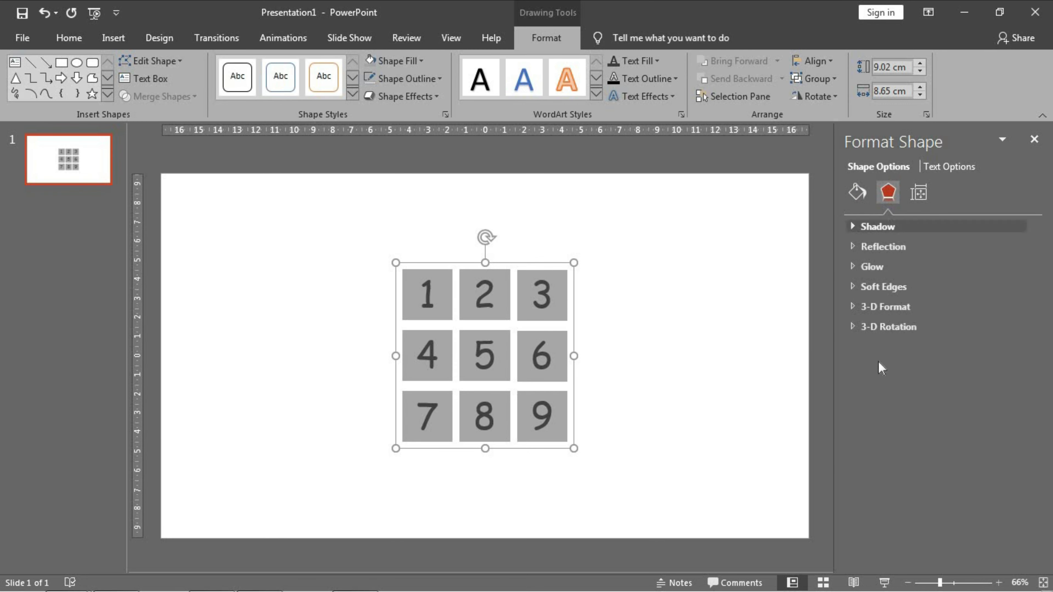
{"action": "left_click", "coordinate": [894, 329]}
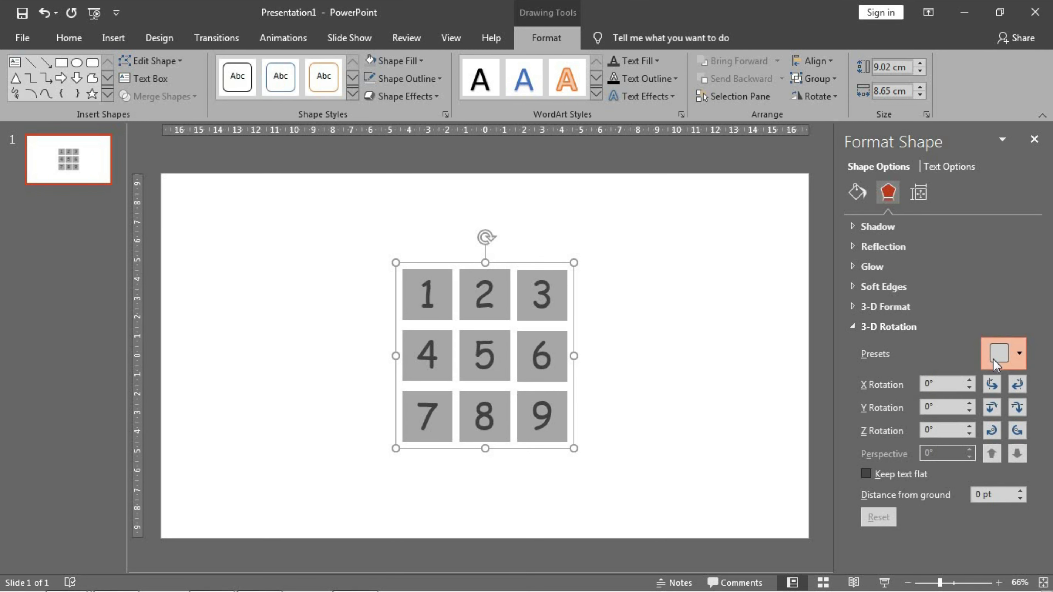
{"action": "left_click", "coordinate": [995, 357]}
{"action": "scroll", "coordinate": [903, 250], "scroll_direction": "down", "scroll_amount": 2}
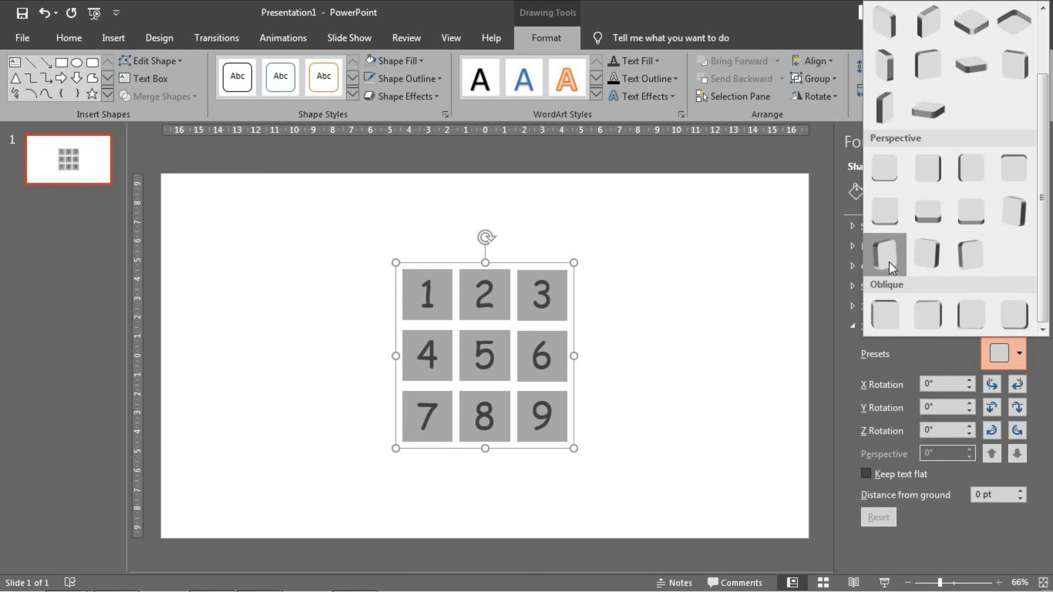
{"action": "left_click", "coordinate": [890, 262]}
{"action": "left_click_drag", "start_coordinate": [529, 266], "coordinate": [653, 262]}
{"action": "left_click", "coordinate": [670, 263]}
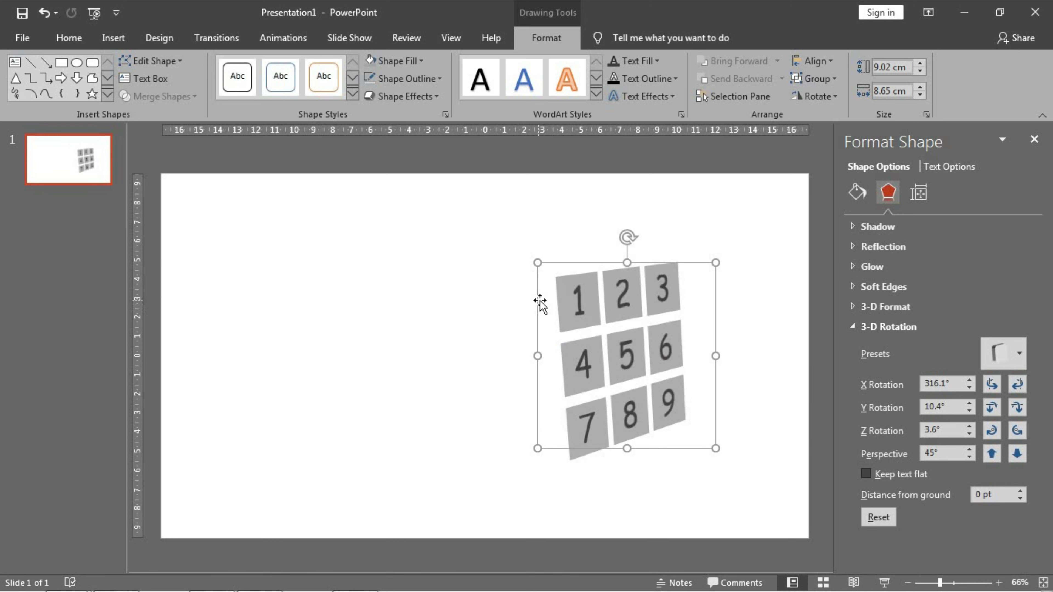
- Set the 3-D depth size of the rotated grid group to 80 pt
{"action": "left_click", "coordinate": [889, 327]}
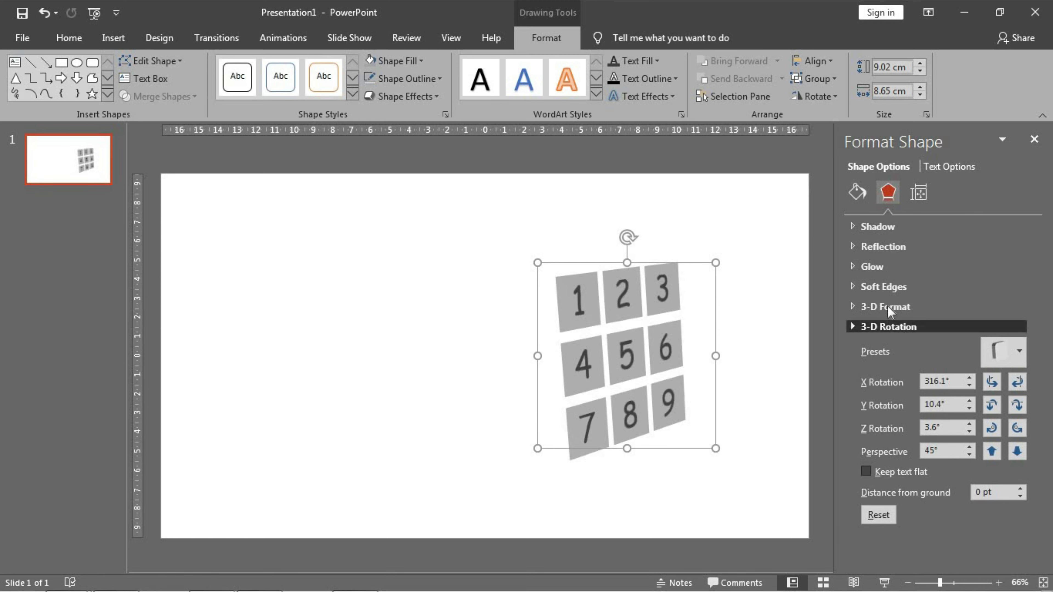
{"action": "left_click", "coordinate": [890, 312]}
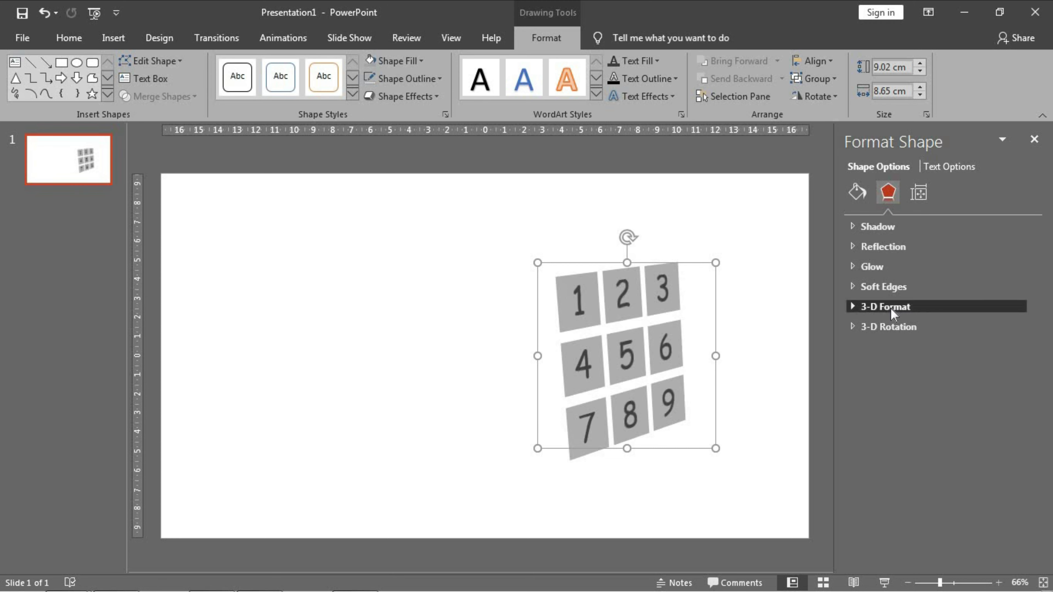
{"action": "scroll", "coordinate": [895, 374], "scroll_direction": "down", "scroll_amount": 3}
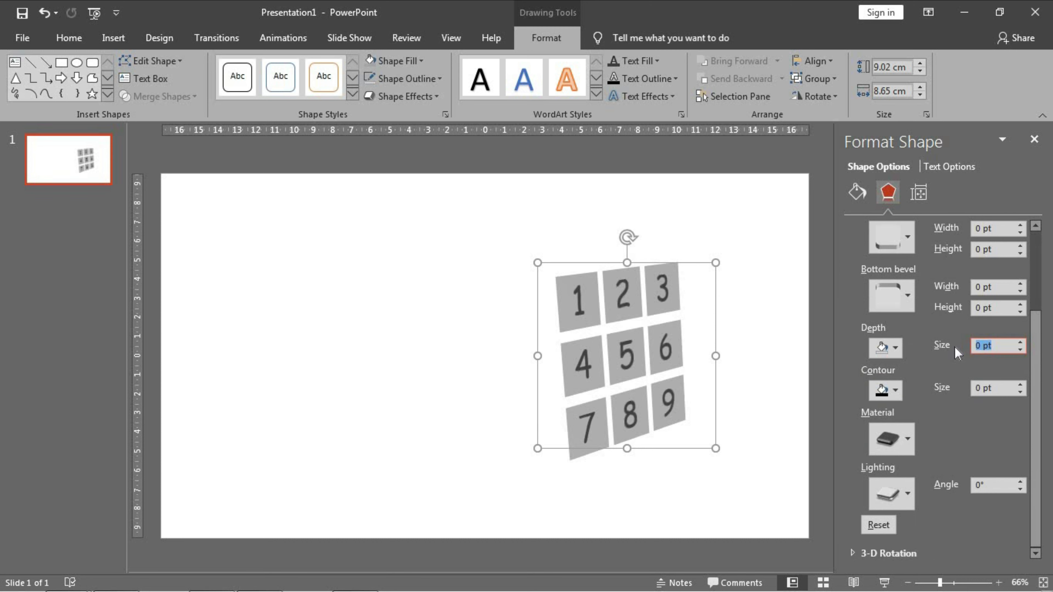
{"action": "type", "text": "80"}
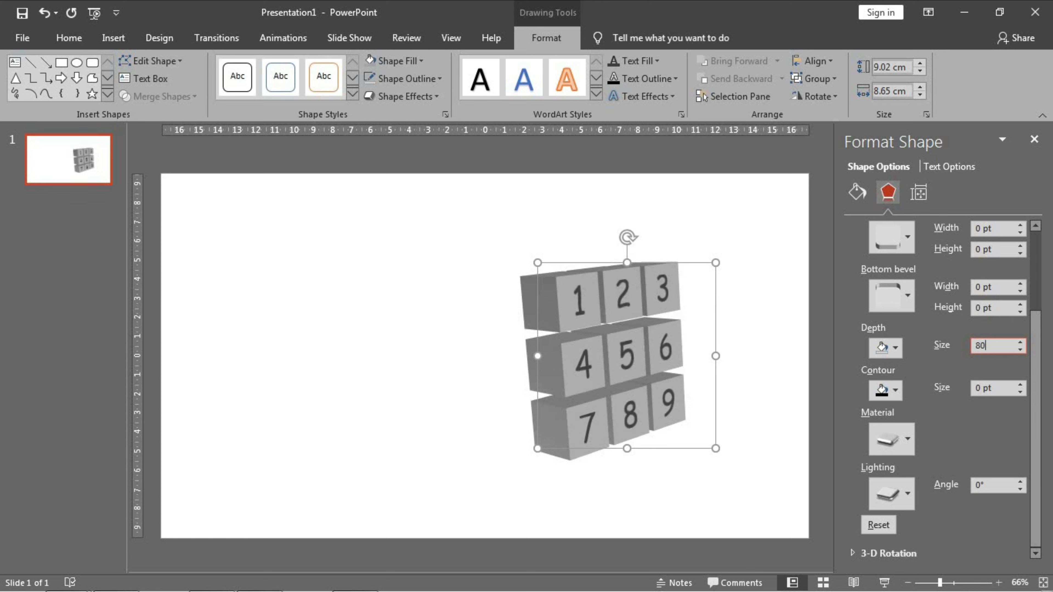
{"action": "left_click", "coordinate": [759, 337]}
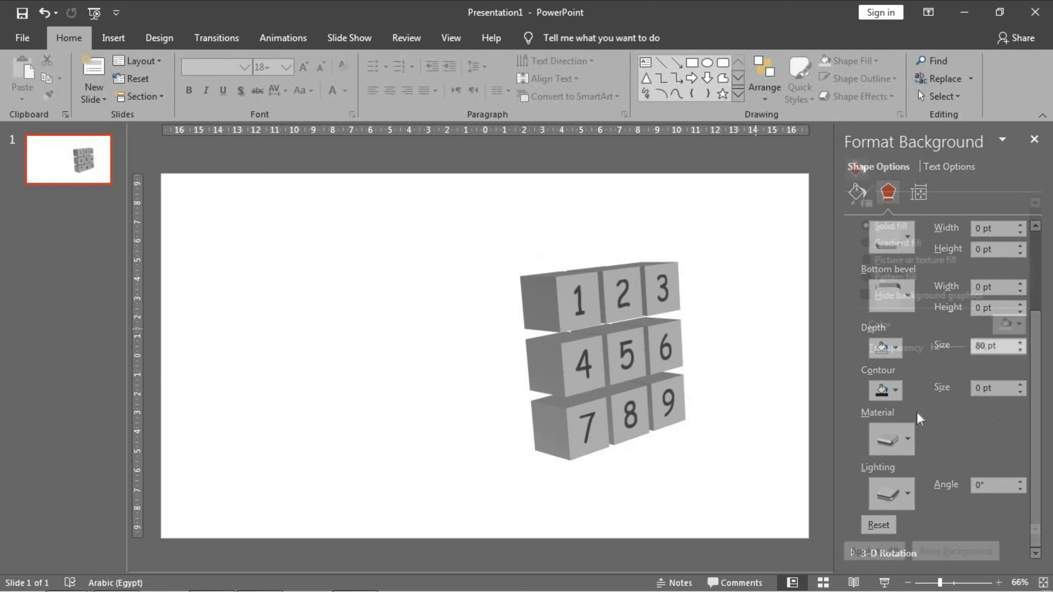
- Look through the material presets in the cube group's 3-D format settings
{"action": "left_click", "coordinate": [551, 307]}
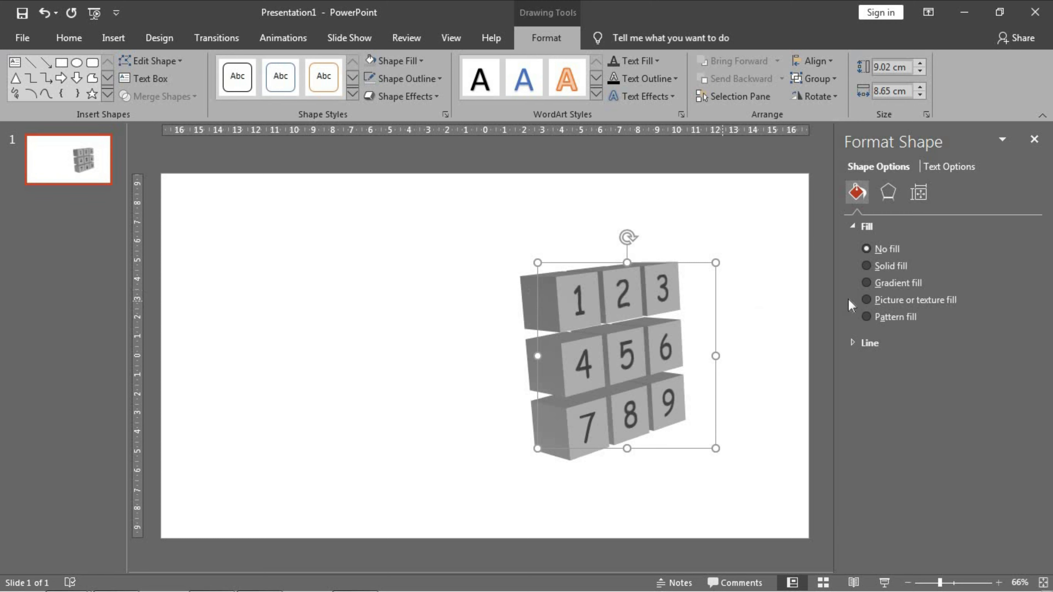
{"action": "left_click", "coordinate": [889, 195]}
{"action": "left_click", "coordinate": [883, 307]}
{"action": "left_click", "coordinate": [883, 307]}
{"action": "scroll", "coordinate": [897, 446], "scroll_direction": "down", "scroll_amount": 3}
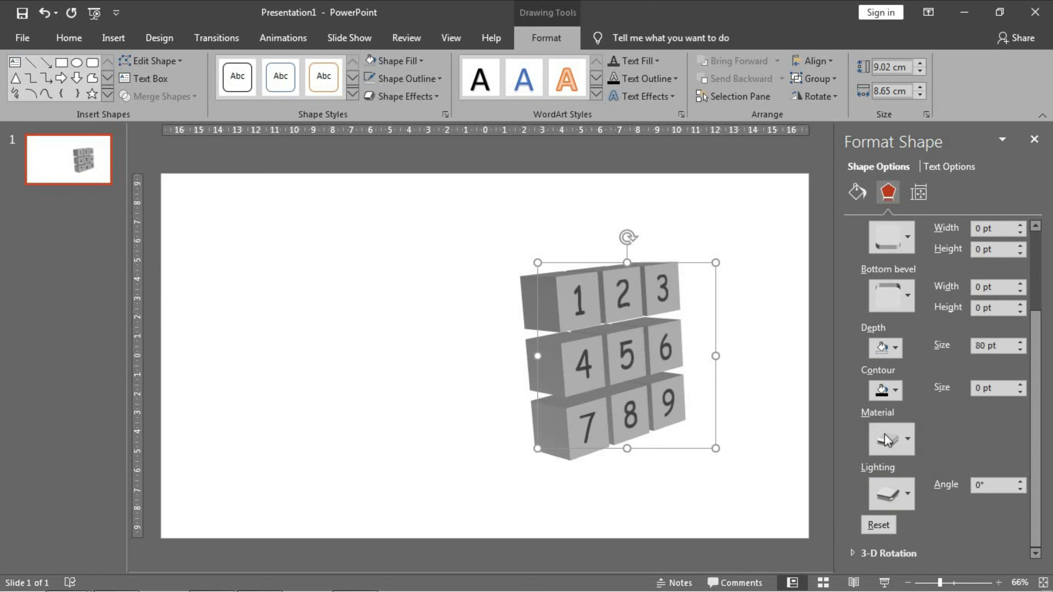
{"action": "left_click", "coordinate": [886, 440]}
{"action": "left_click", "coordinate": [962, 296]}
- Try the second and third Neutral lighting presets on the cube group and return to the first one
{"action": "left_click", "coordinate": [891, 494]}
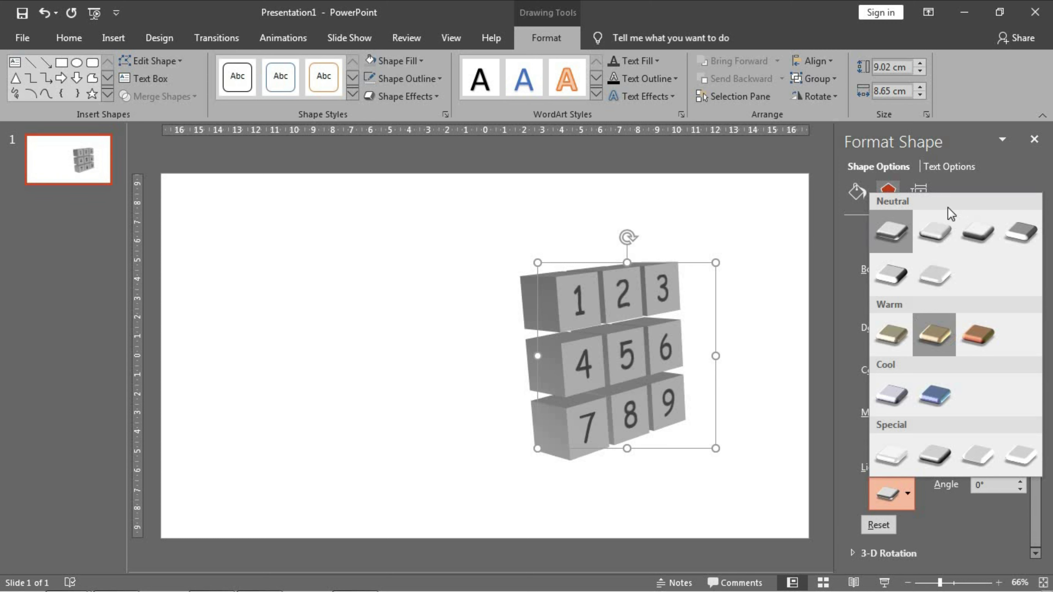
{"action": "left_click", "coordinate": [934, 231]}
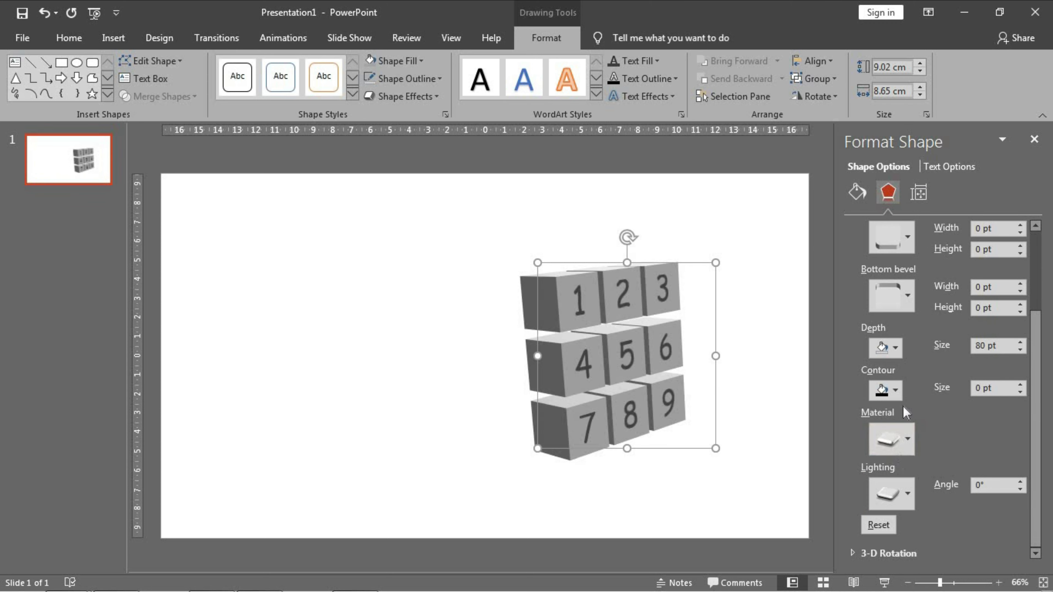
{"action": "left_click", "coordinate": [891, 492]}
{"action": "left_click", "coordinate": [973, 248]}
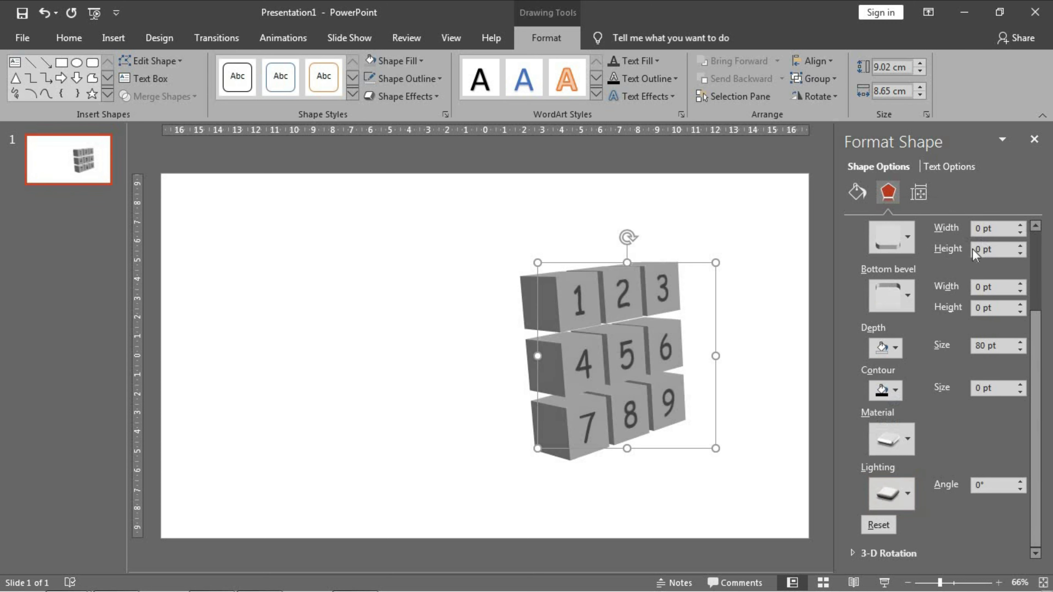
{"action": "left_click", "coordinate": [892, 495]}
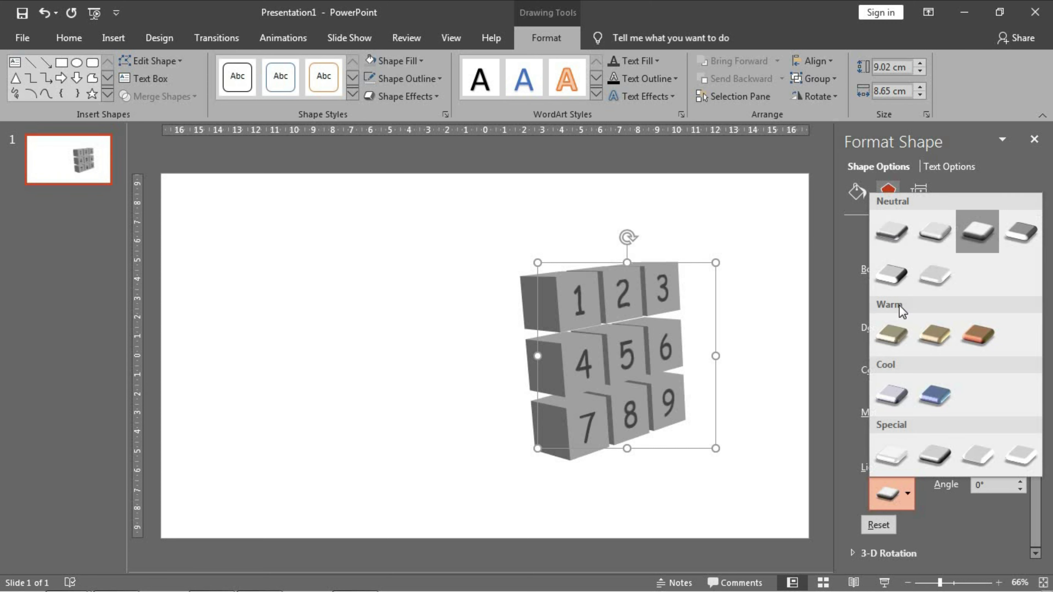
{"action": "left_click", "coordinate": [893, 234]}
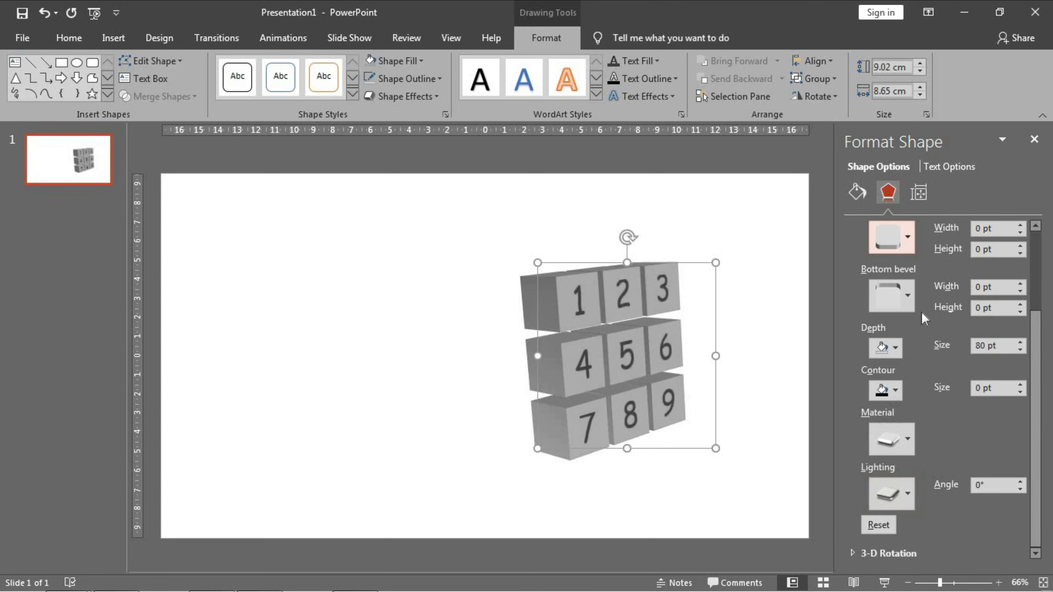
- Enlarge the cube group to about 10.6 cm high by 10.2 cm wide and close the shape formatting pane
{"action": "left_click", "coordinate": [756, 356]}
{"action": "left_click", "coordinate": [647, 263]}
{"action": "mouse_move", "coordinate": [717, 263]}
{"action": "left_mouse_down"}
{"action": "mouse_move", "coordinate": [736, 238]}
{"action": "mouse_move", "coordinate": [735, 253]}
{"action": "mouse_move", "coordinate": [715, 261]}
{"action": "mouse_move", "coordinate": [728, 260]}
{"action": "left_mouse_up"}
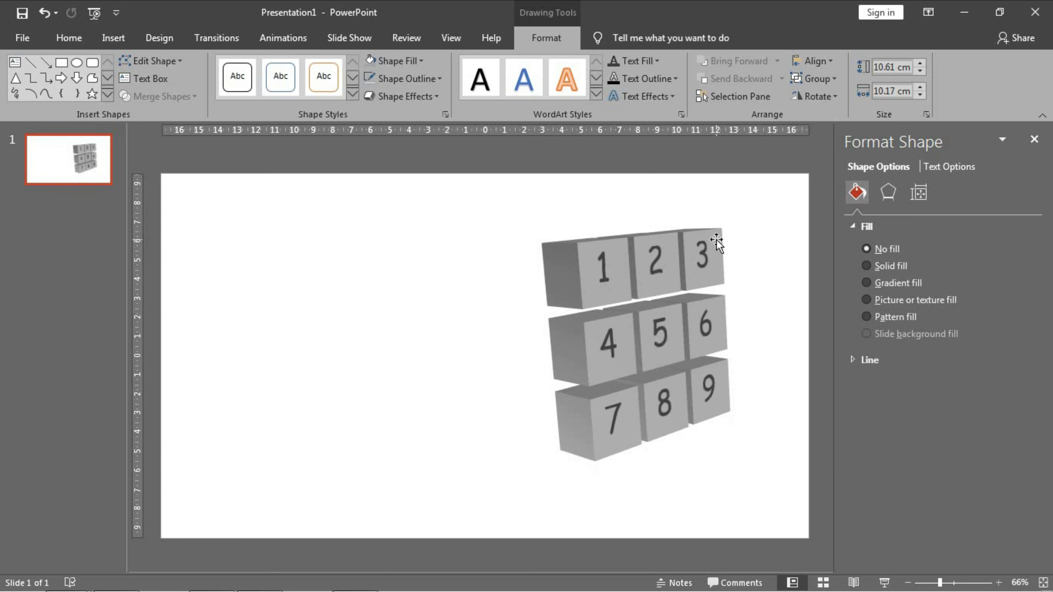
{"action": "left_click", "coordinate": [1035, 139]}
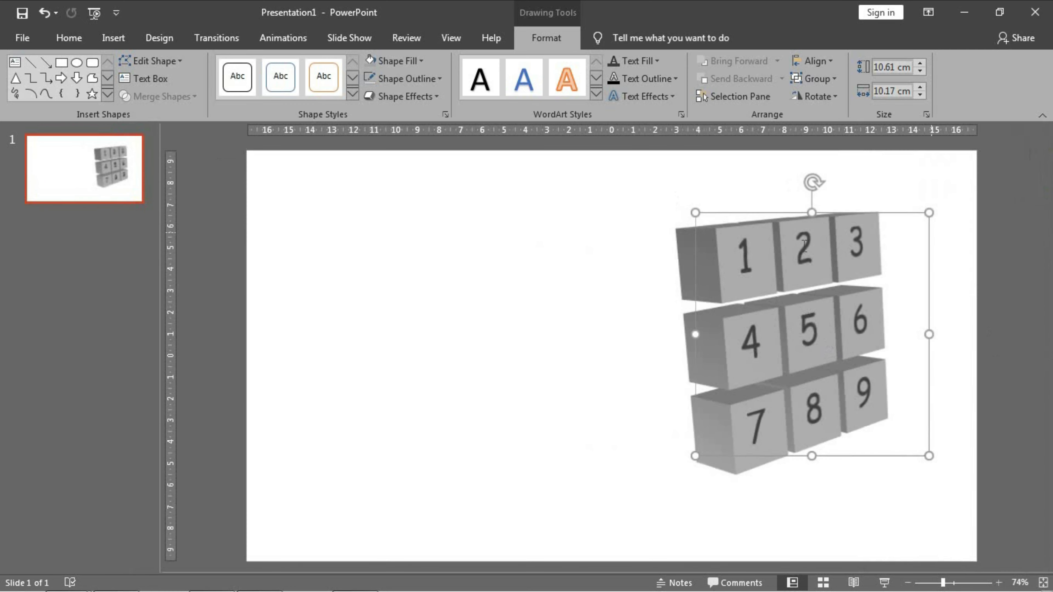
- Shift the cube group slightly lower and draw a vertical line about 1.3 cm long above cube 1
{"action": "left_click_drag", "start_coordinate": [853, 216], "coordinate": [859, 244]}
{"action": "left_click", "coordinate": [548, 259]}
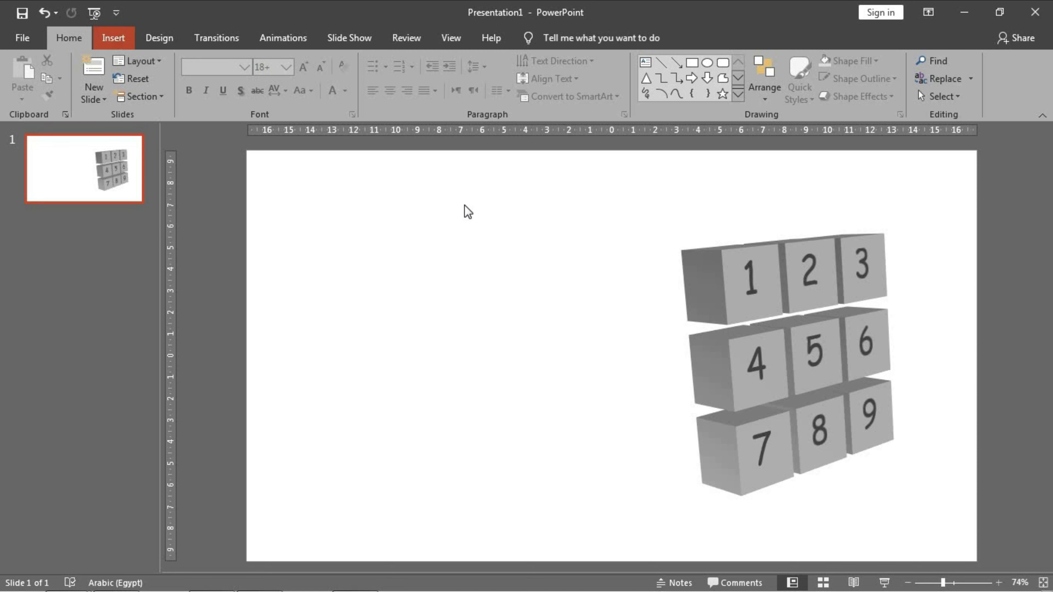
{"action": "left_click", "coordinate": [114, 38]}
{"action": "left_click", "coordinate": [283, 97]}
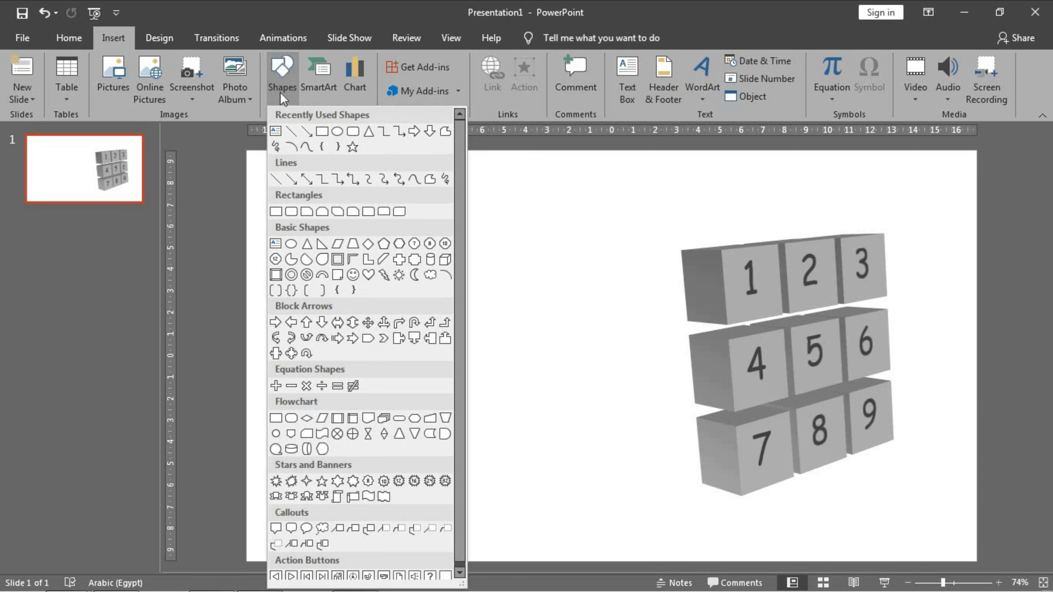
{"action": "left_click", "coordinate": [275, 179]}
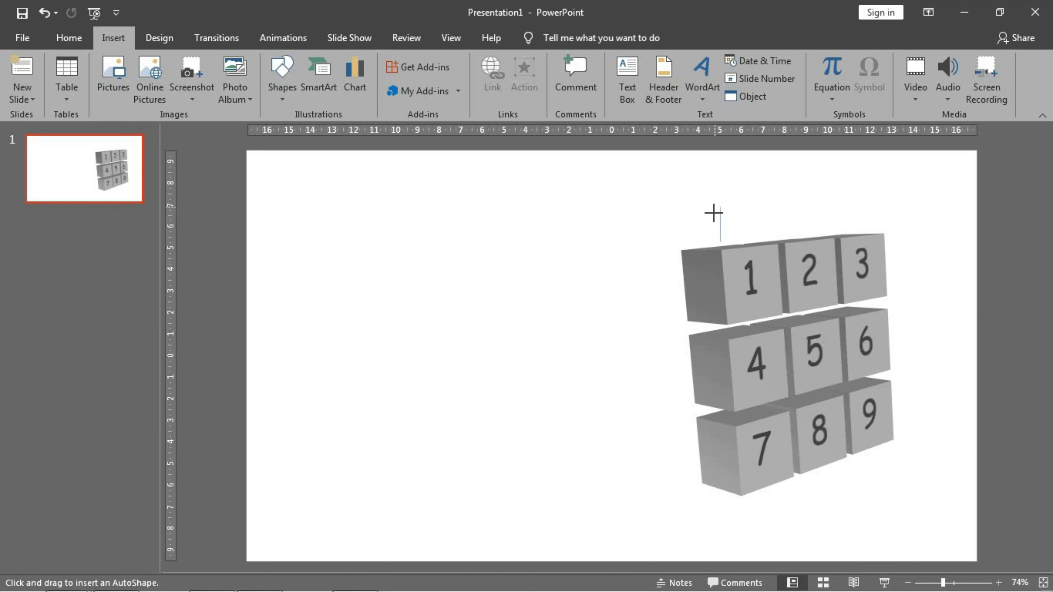
{"action": "left_click_drag", "start_coordinate": [715, 215], "coordinate": [732, 224]}
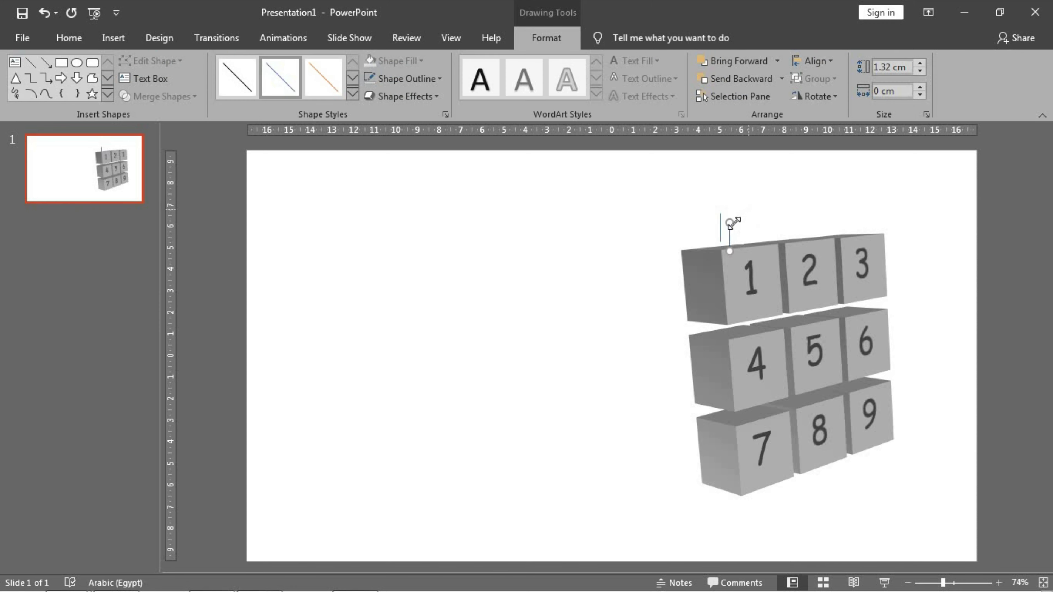
- Rotate a duplicate of the vertical line left 90° and join its end to the top of the original line
{"action": "left_click", "coordinate": [817, 98]}
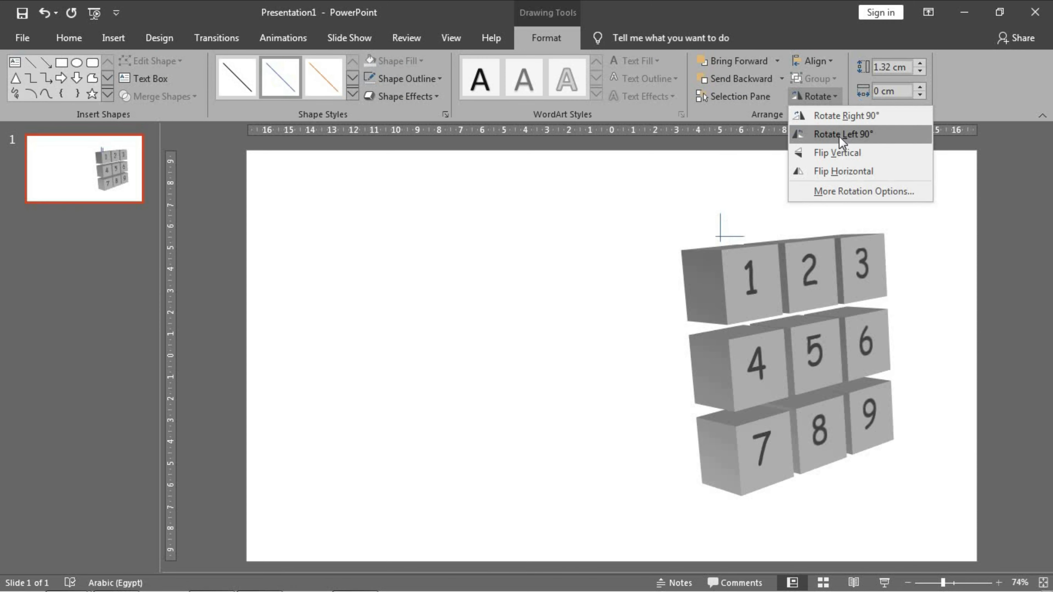
{"action": "left_click", "coordinate": [840, 136]}
{"action": "left_click_drag", "start_coordinate": [730, 239], "coordinate": [705, 211]}
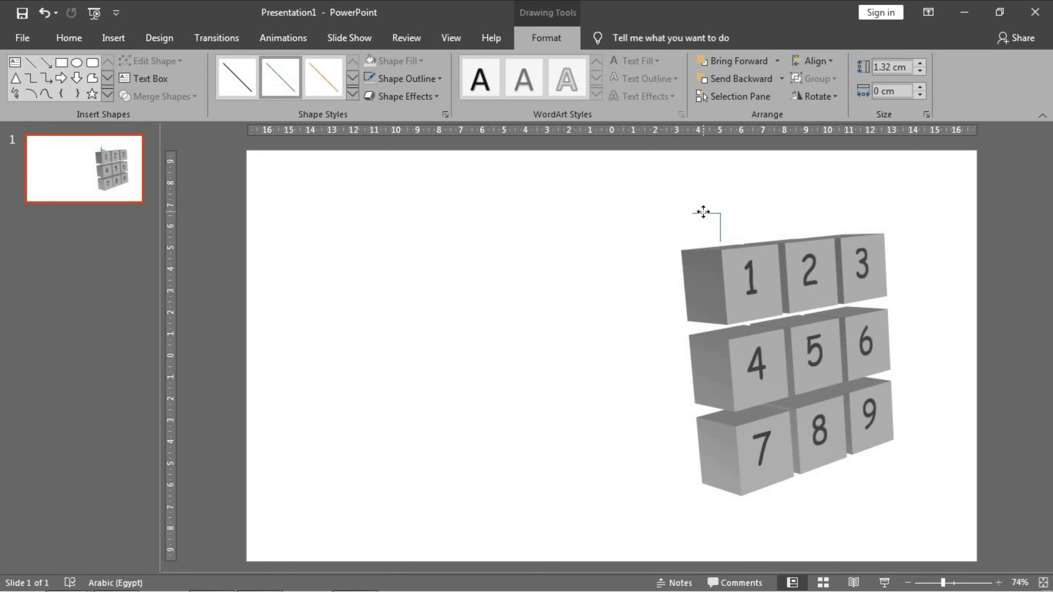
{"action": "scroll", "coordinate": [754, 217], "scroll_direction": "up", "scroll_amount": 15}
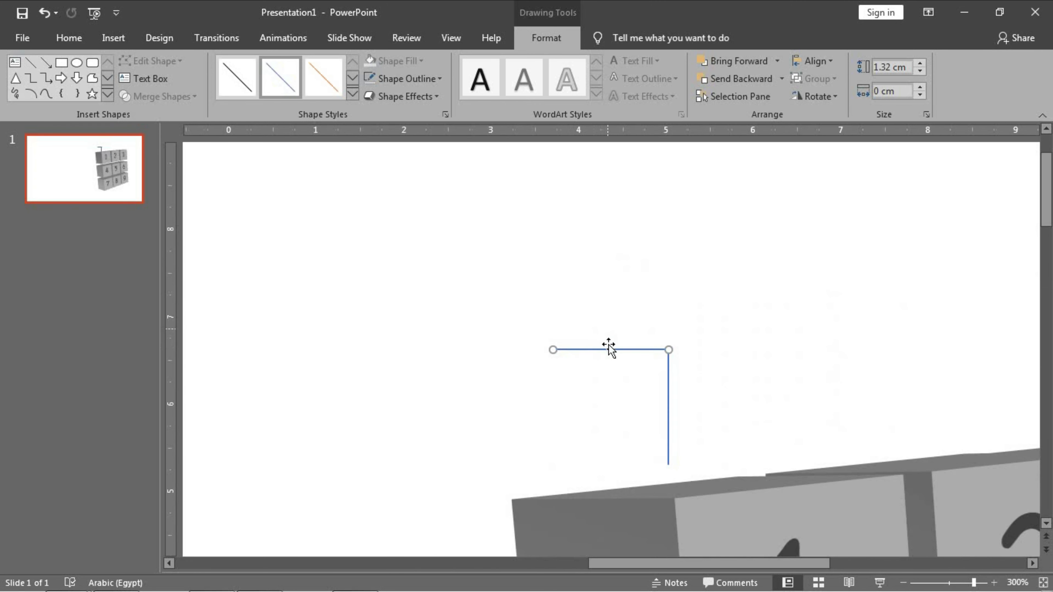
{"action": "left_click_drag", "start_coordinate": [592, 344], "coordinate": [609, 345]}
{"action": "left_click", "coordinate": [626, 348], "text": "ctrl"}
{"action": "left_click", "coordinate": [628, 348], "text": "ctrl"}
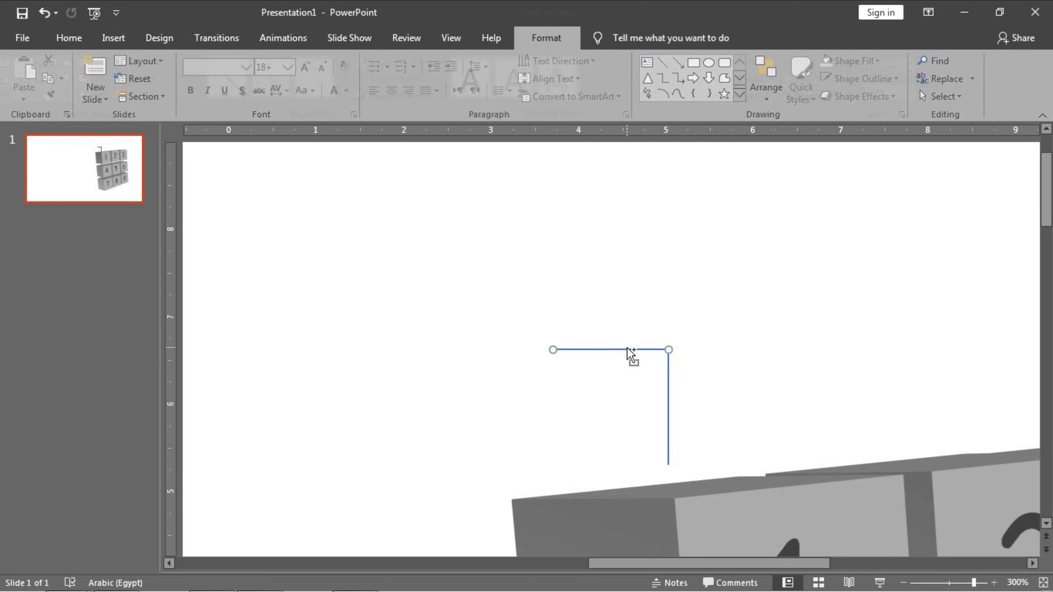
- Extend the horizontal line away from the cubes to about 14.67 cm and open its shape formatting settings
{"action": "scroll", "coordinate": [628, 348], "scroll_direction": "down", "scroll_amount": 15}
{"action": "left_click_drag", "start_coordinate": [689, 212], "coordinate": [469, 208]}
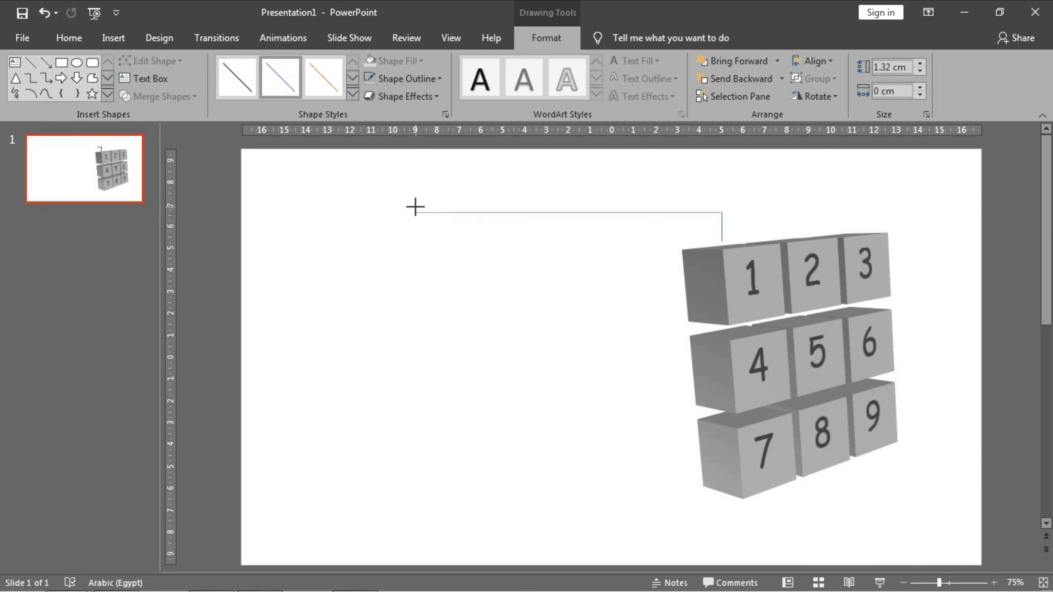
{"action": "left_click_drag", "start_coordinate": [401, 212], "coordinate": [401, 212]}
{"action": "left_click", "coordinate": [464, 266]}
{"action": "left_click", "coordinate": [438, 212]}
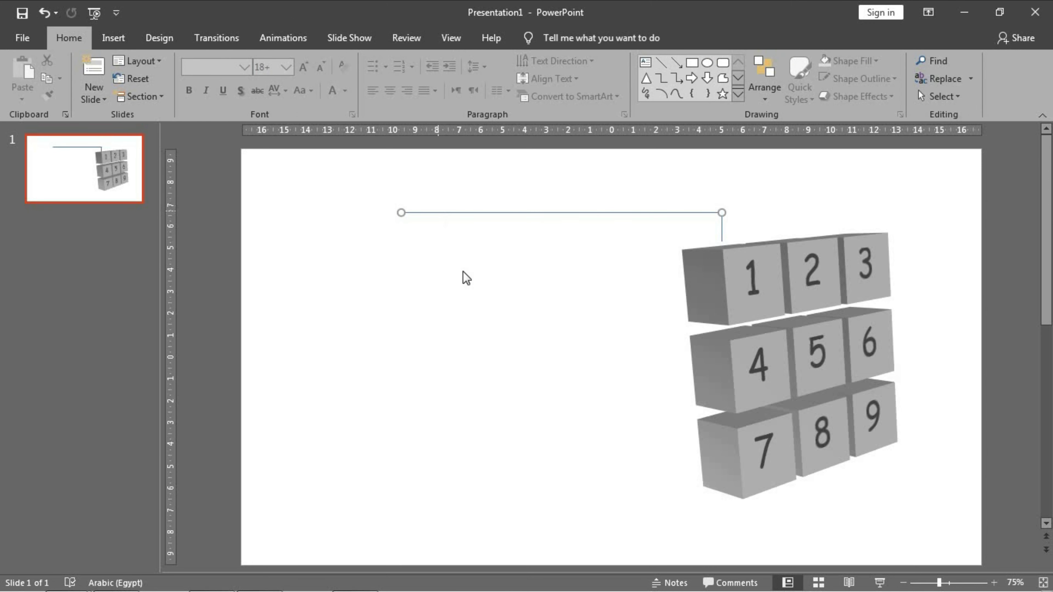
{"action": "left_click", "coordinate": [463, 267]}
{"action": "left_click", "coordinate": [448, 213]}
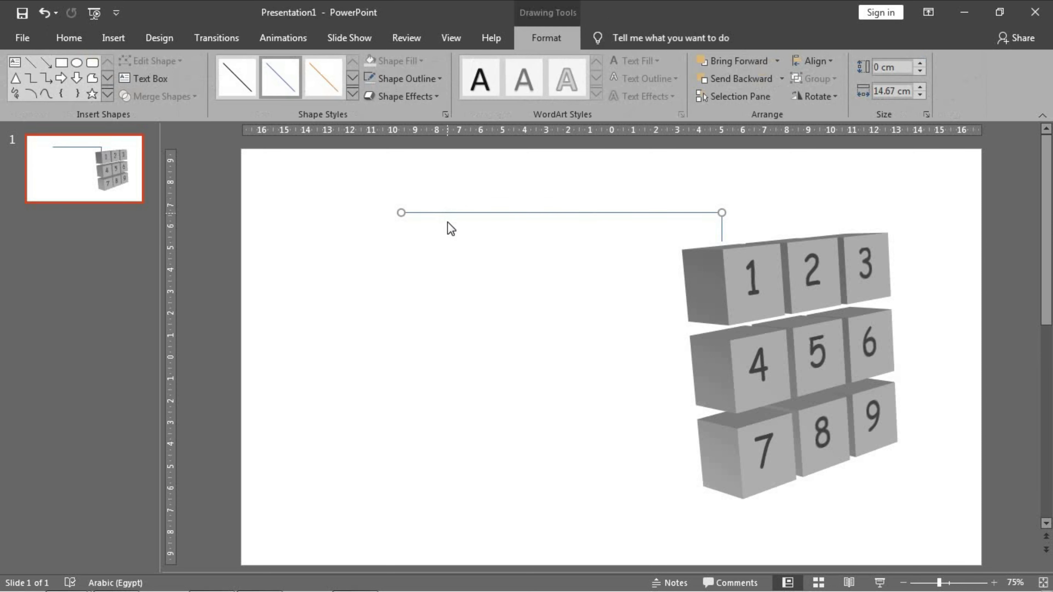
{"action": "right_click", "coordinate": [447, 212]}
{"action": "left_click", "coordinate": [536, 495]}
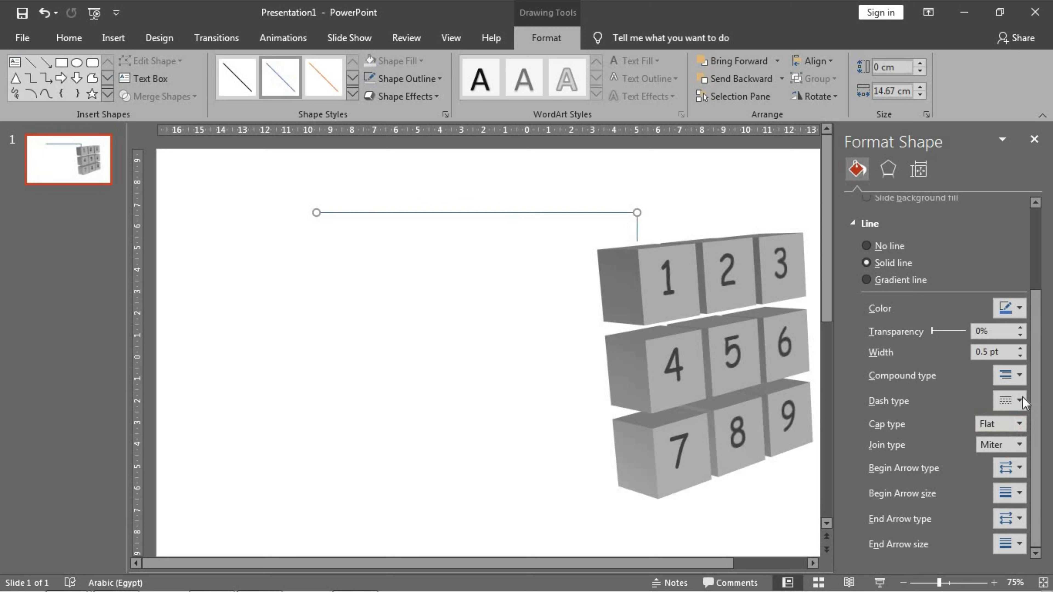
- Try an oval arrowhead as the begin arrow type of the horizontal line
{"action": "left_click", "coordinate": [1018, 471]}
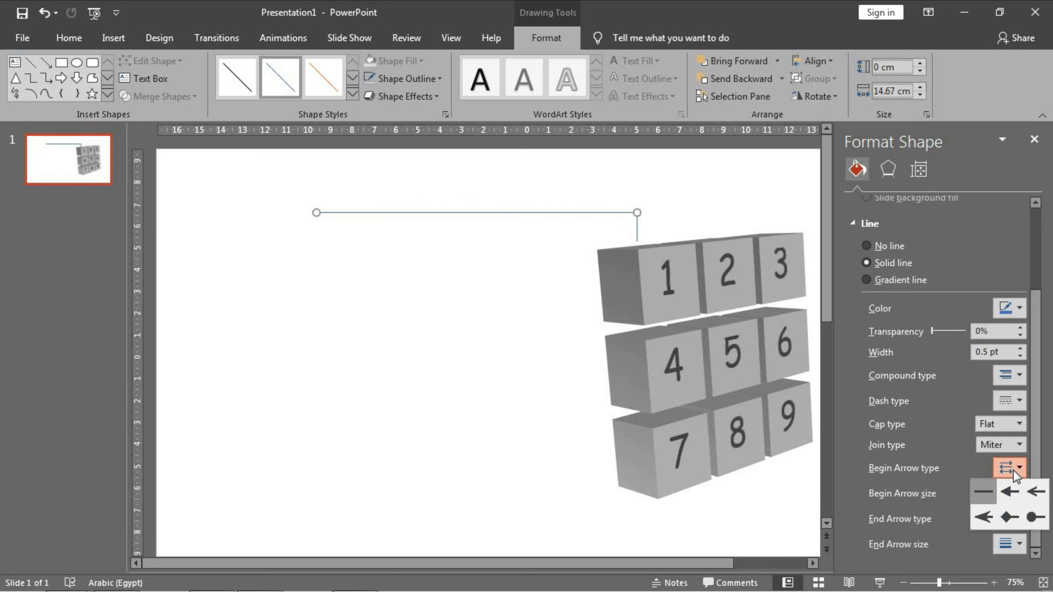
{"action": "left_click", "coordinate": [1033, 519]}
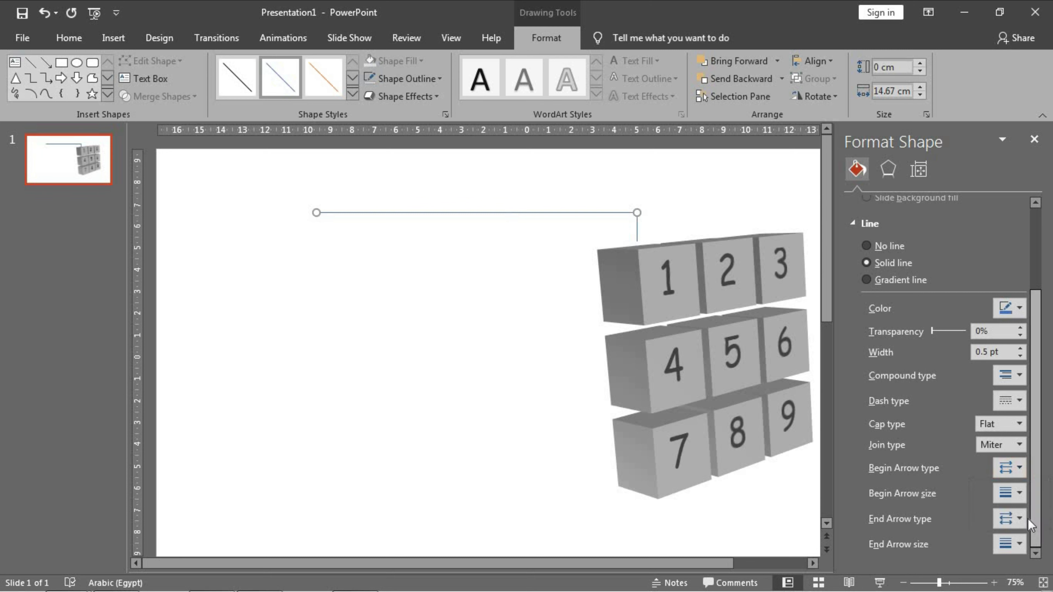
{"action": "left_click", "coordinate": [1019, 476]}
{"action": "left_click", "coordinate": [1010, 496]}
{"action": "left_click", "coordinate": [1010, 496]}
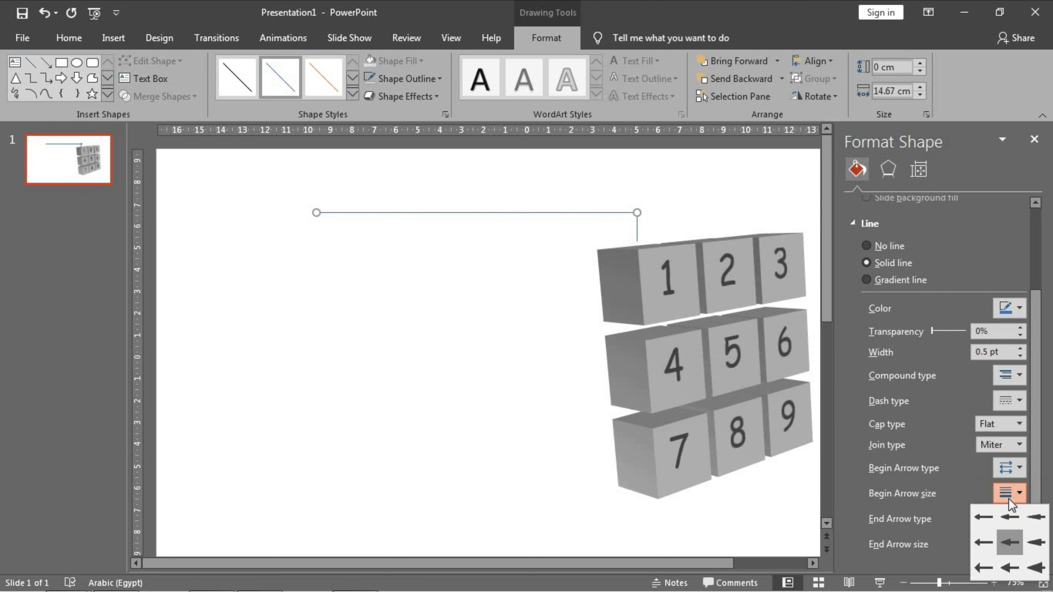
{"action": "left_click", "coordinate": [520, 383]}
{"action": "left_click", "coordinate": [508, 386]}
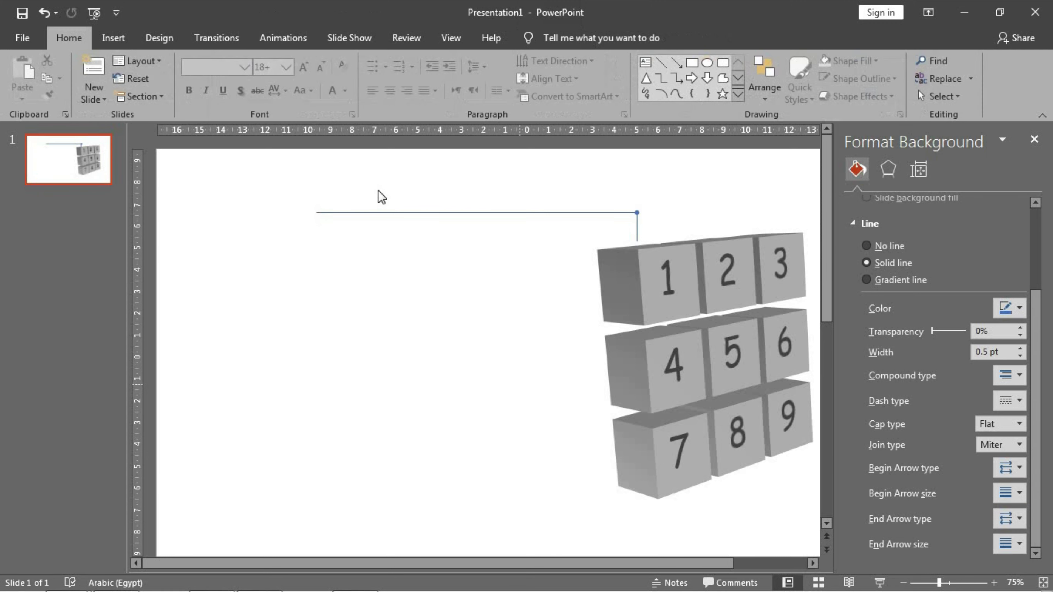
- Remove the horizontal line's begin arrowhead and give its far end an oval end arrowhead instead
{"action": "left_click", "coordinate": [402, 214]}
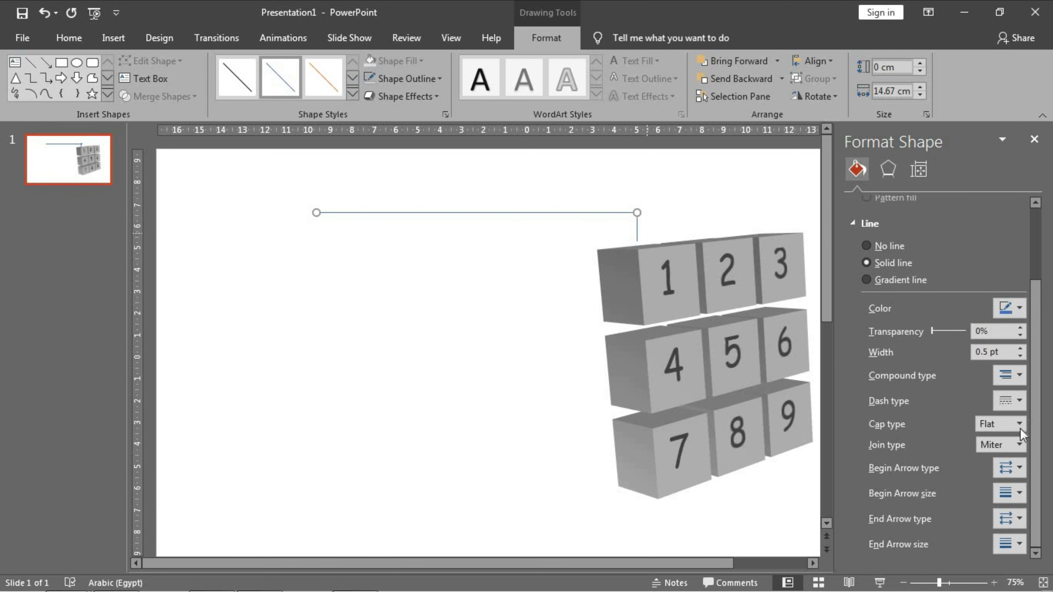
{"action": "left_click", "coordinate": [1012, 492]}
{"action": "left_click", "coordinate": [1012, 473]}
{"action": "left_click", "coordinate": [1012, 473]}
{"action": "left_click", "coordinate": [1010, 473]}
{"action": "left_click", "coordinate": [1012, 527]}
{"action": "left_click", "coordinate": [1036, 569]}
{"action": "left_click", "coordinate": [323, 231]}
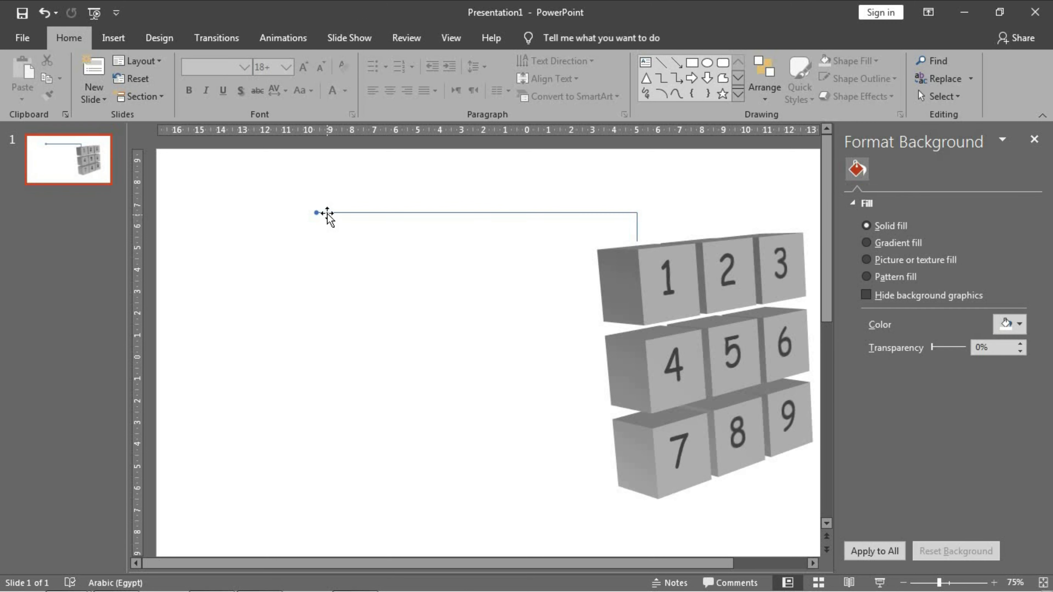
- Insert a text box reading "Title" below the horizontal line and select its text
{"action": "scroll", "coordinate": [332, 226], "scroll_direction": "down", "scroll_amount": 2}
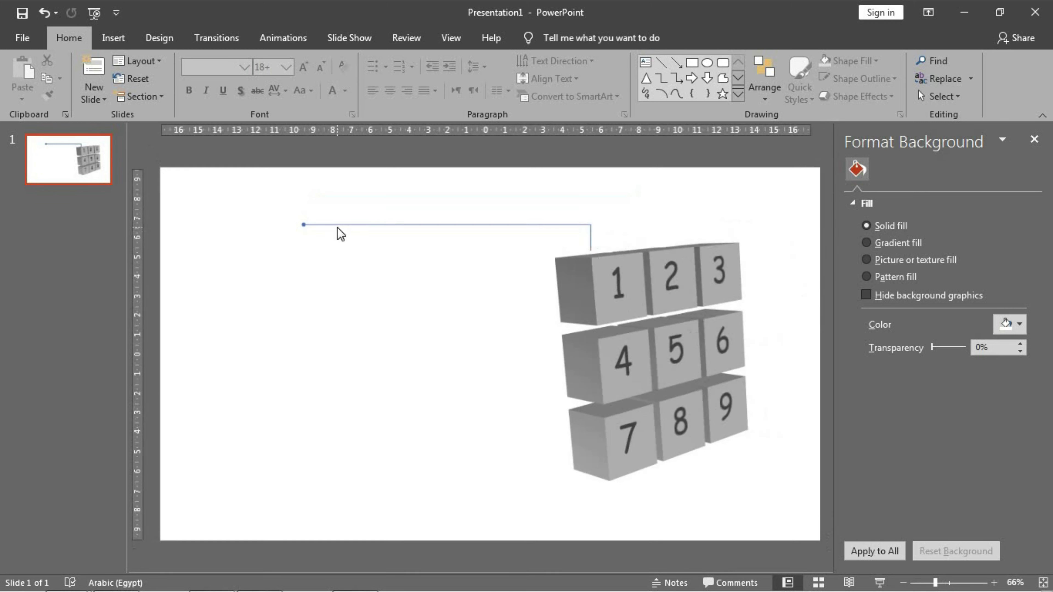
{"action": "left_click", "coordinate": [646, 62]}
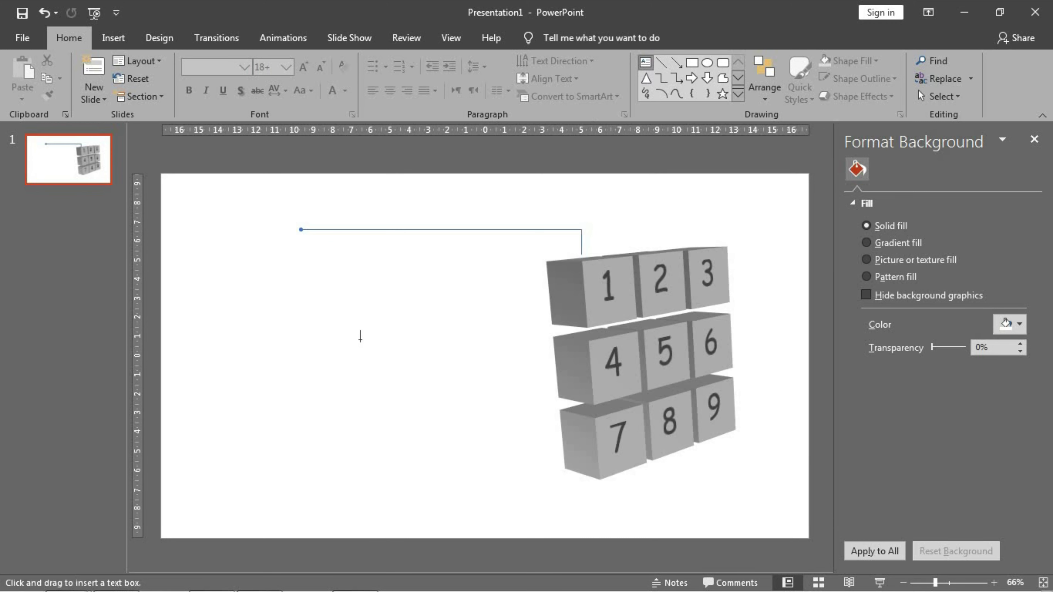
{"action": "left_click", "coordinate": [345, 344]}
{"action": "key", "text": "alt+shift"}
{"action": "type", "text": "Title"}
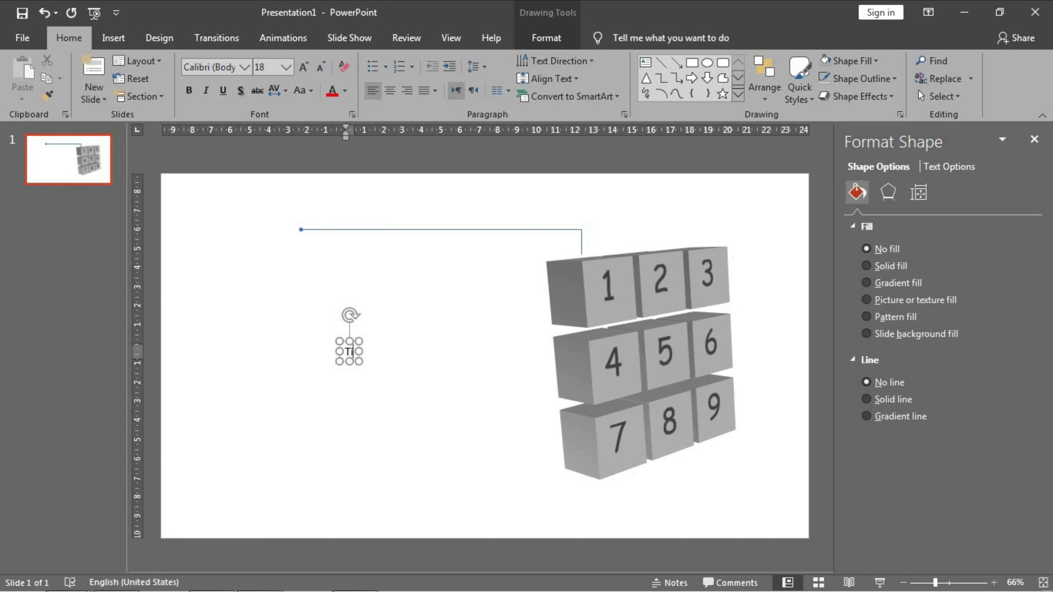
{"action": "key", "text": "ctrl+a"}
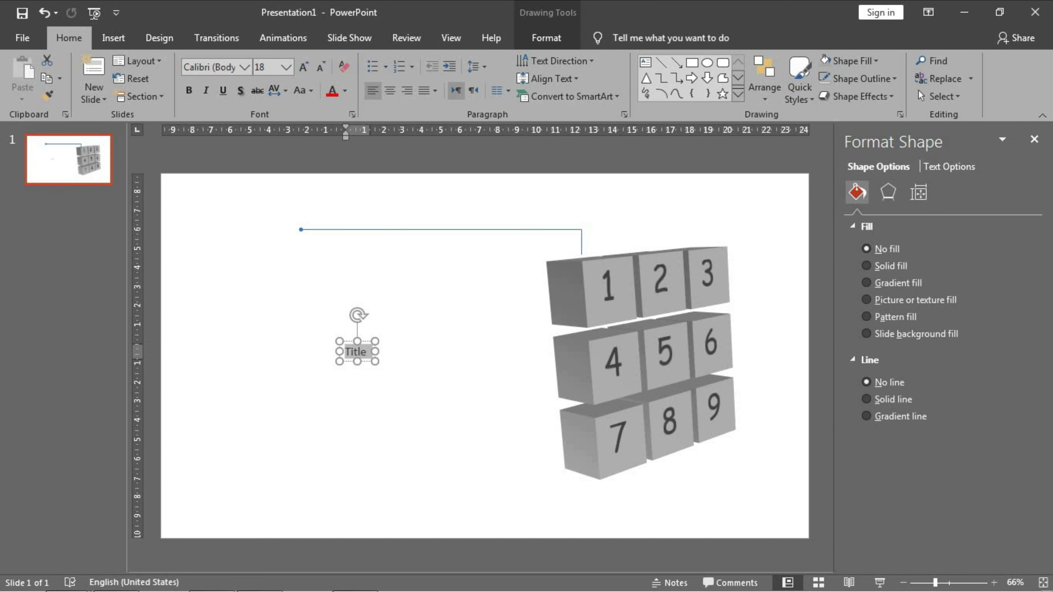